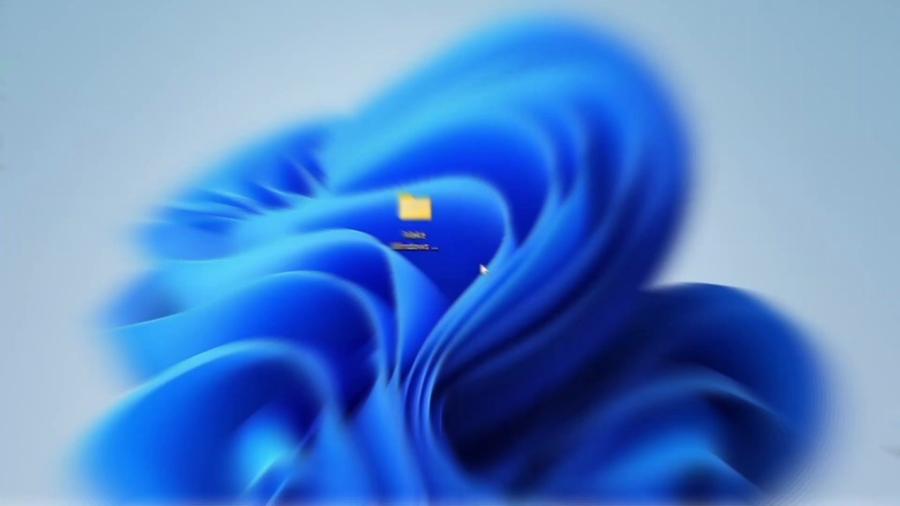
Step: Open the restore point settings and turn on system protection for the Windows 11 vhdx (C:) drive with 10% maximum disk usage
key("super")
type("create a")
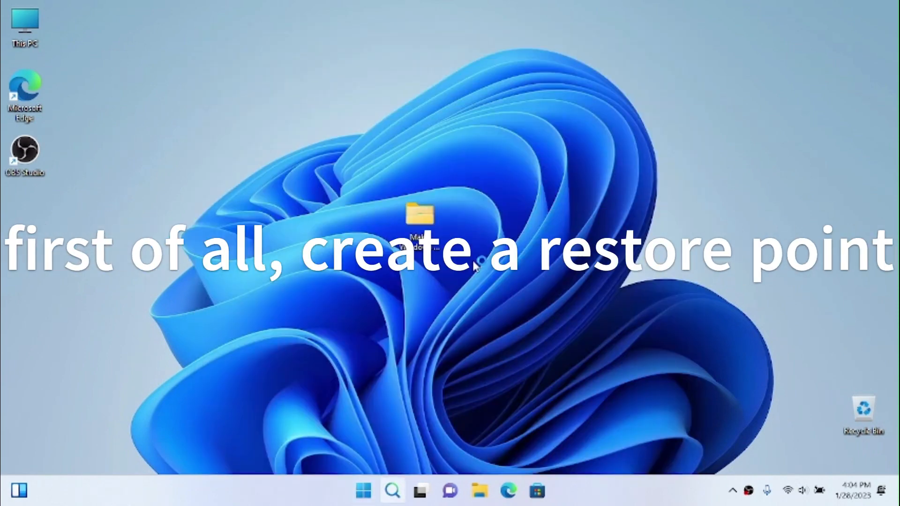
left_click_drag(160, 78, 288, 57)
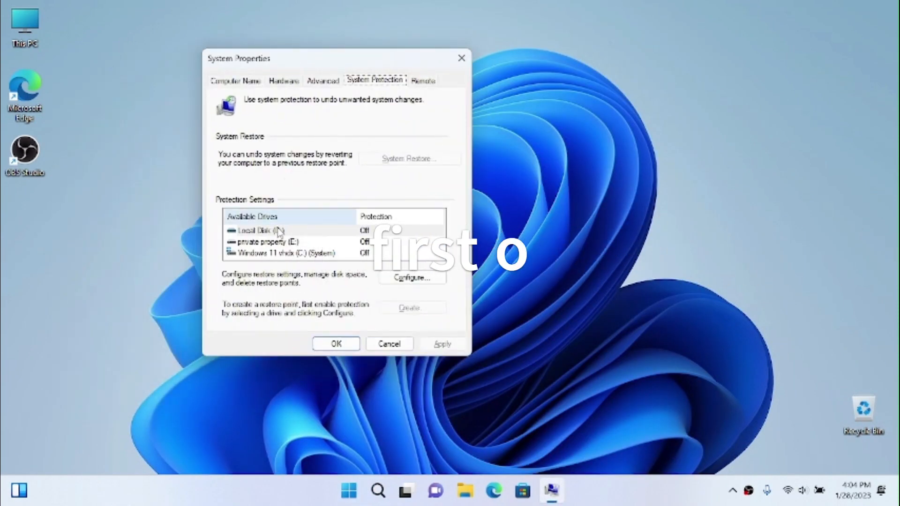
left_click(287, 253)
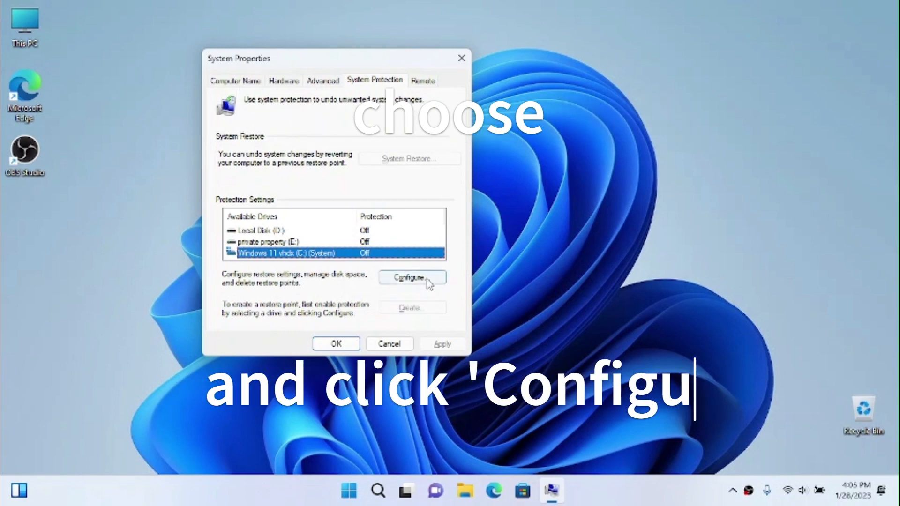
left_click(411, 278)
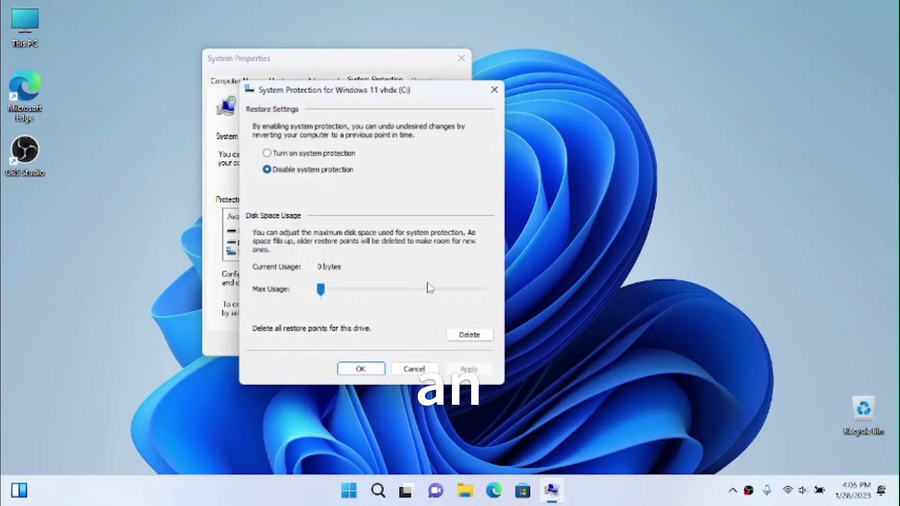
left_click(293, 155)
left_click_drag(322, 297, 338, 299)
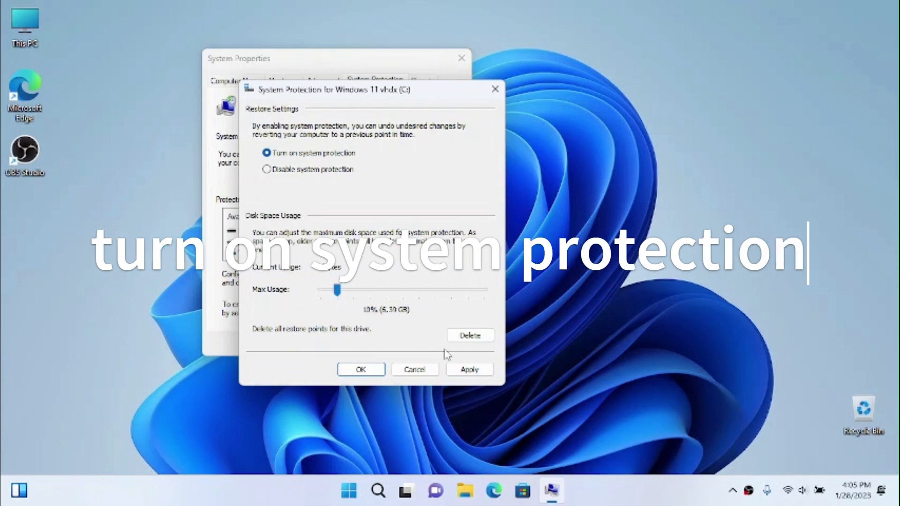
left_click(468, 371)
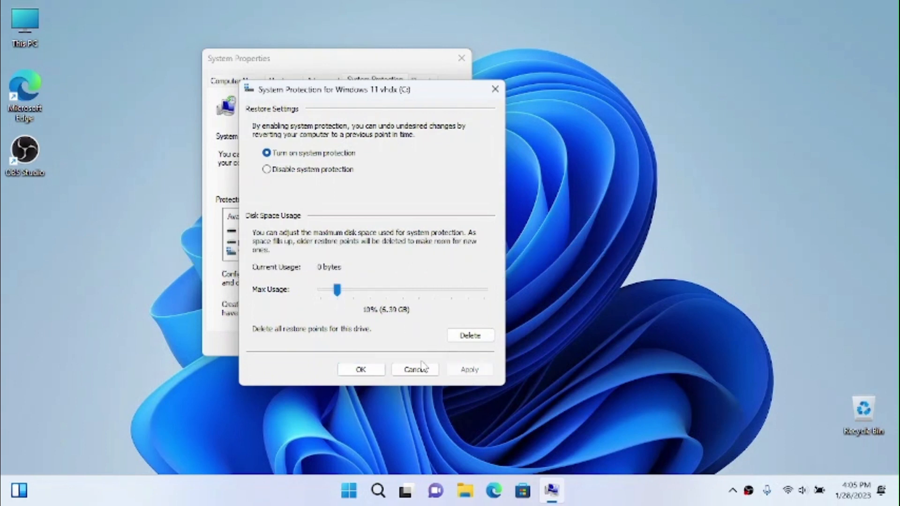
left_click(375, 372)
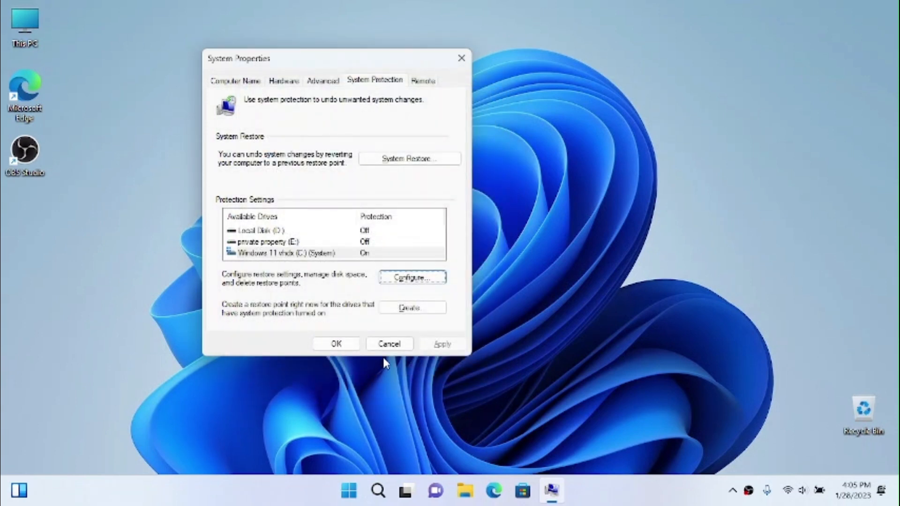
Step: Create a restore point described as "Windows 11" and close System Properties
left_click(412, 308)
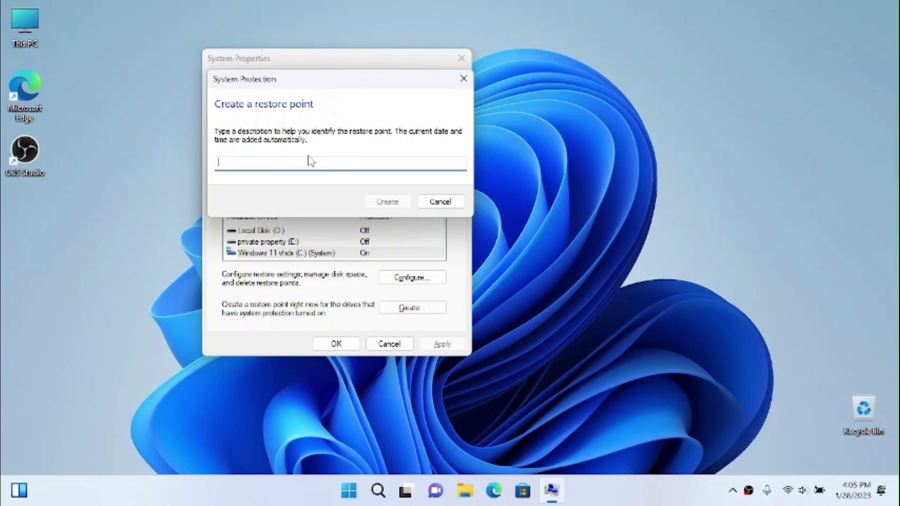
type("Windows 11")
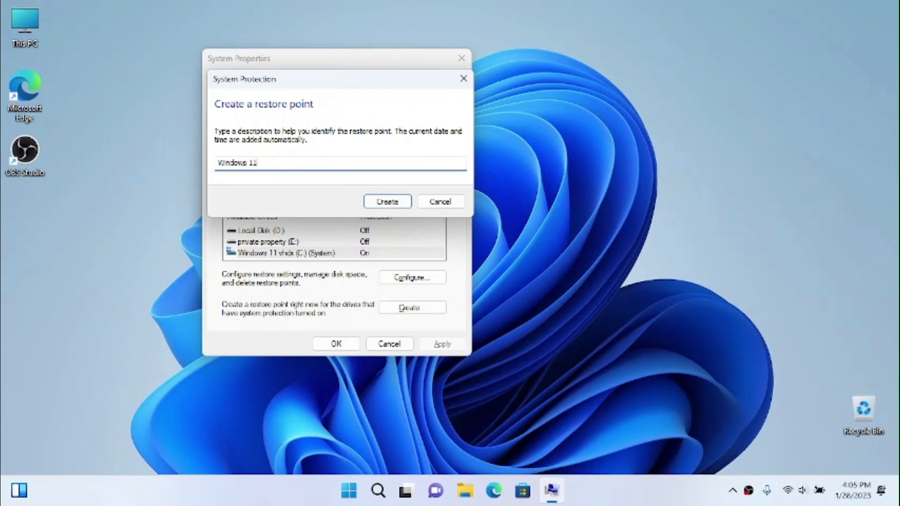
key("Return")
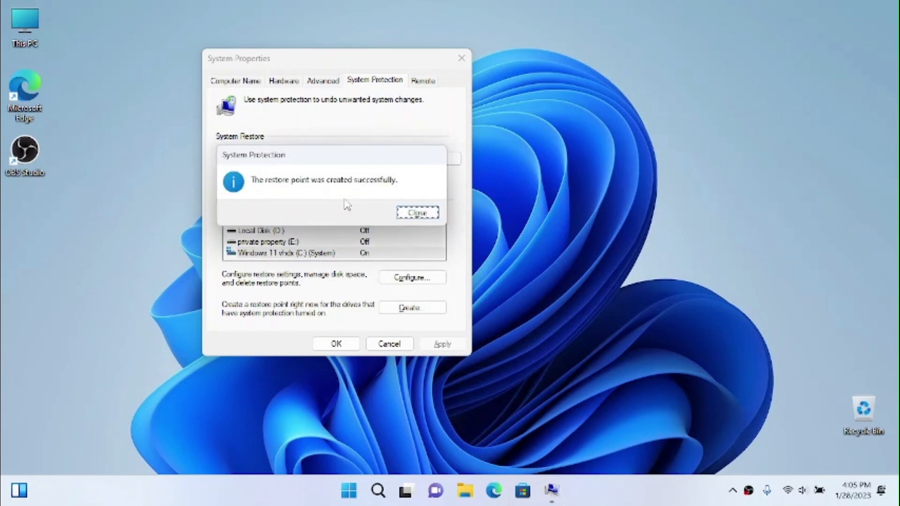
left_click(398, 213)
left_click(336, 343)
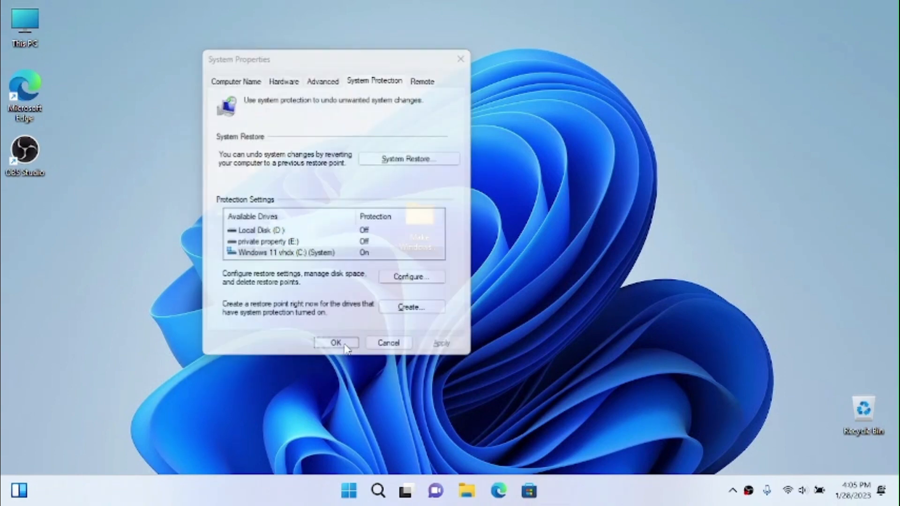
Step: Open the "Make Windows 11 look like Windows XP" folder on the desktop and examine the installers and archives it contains
double_click(424, 227)
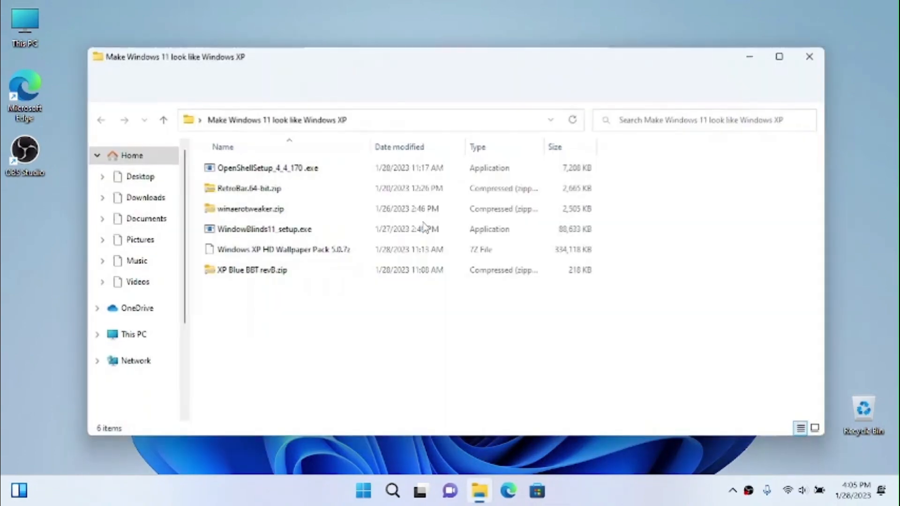
left_click_drag(446, 337, 268, 146)
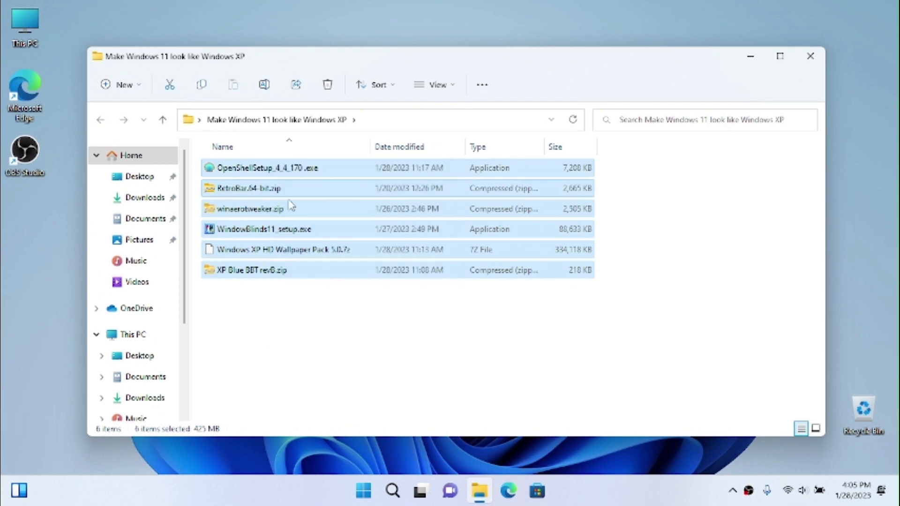
left_click(352, 337)
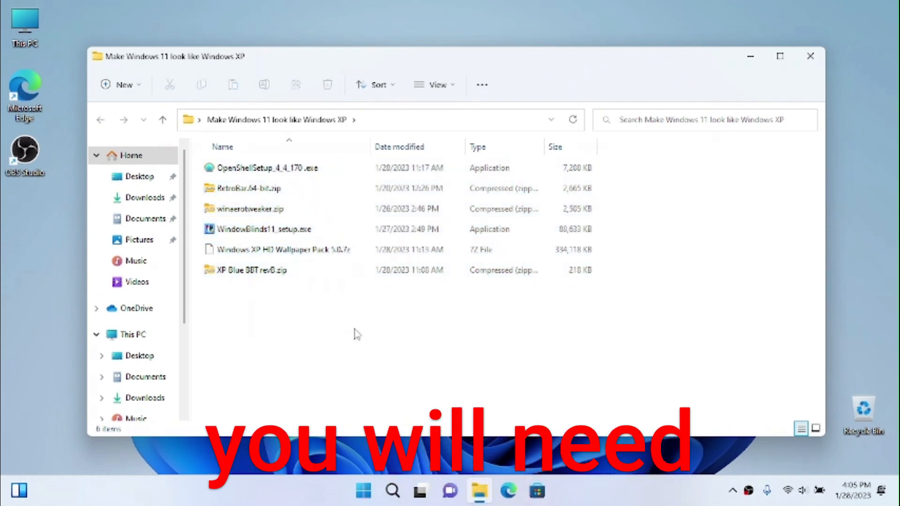
left_click(291, 168)
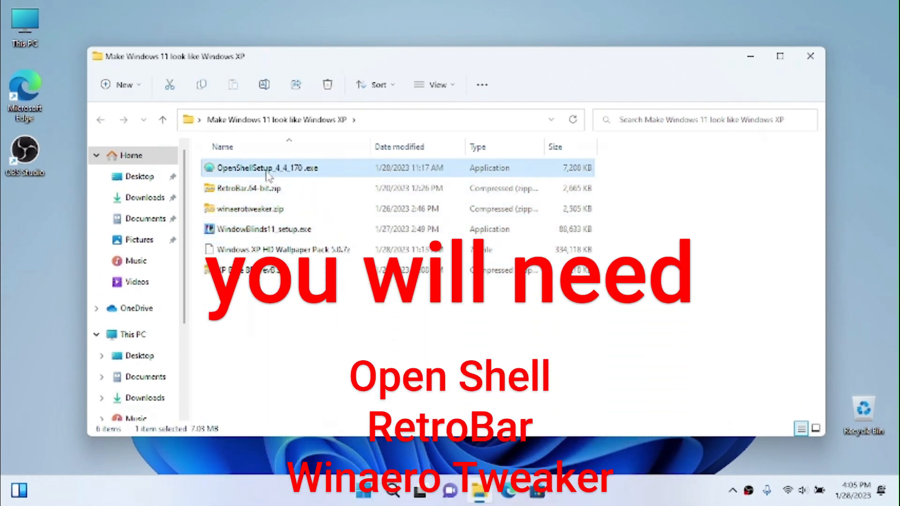
left_click(276, 210)
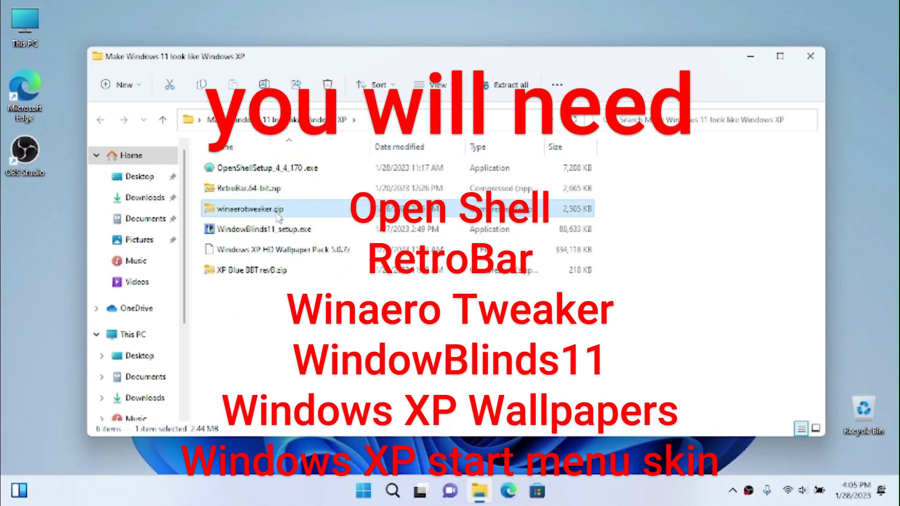
left_click(284, 229)
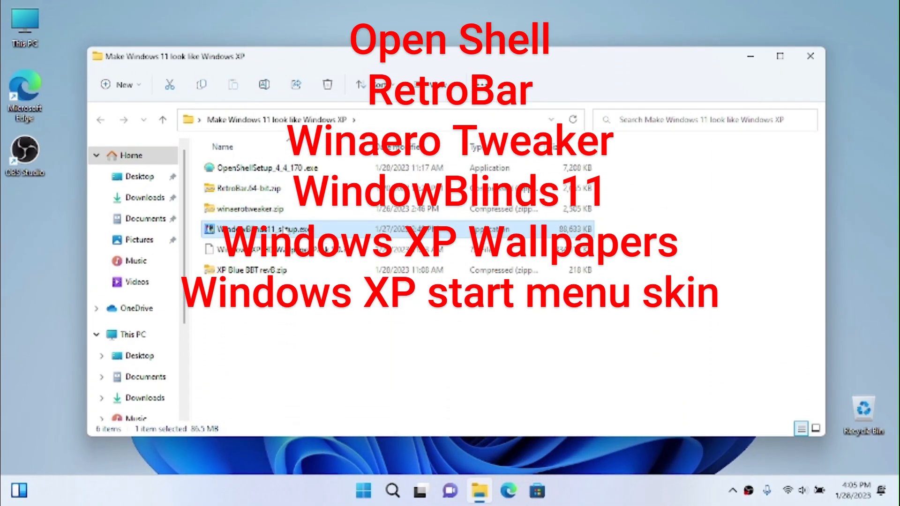
left_click(288, 251)
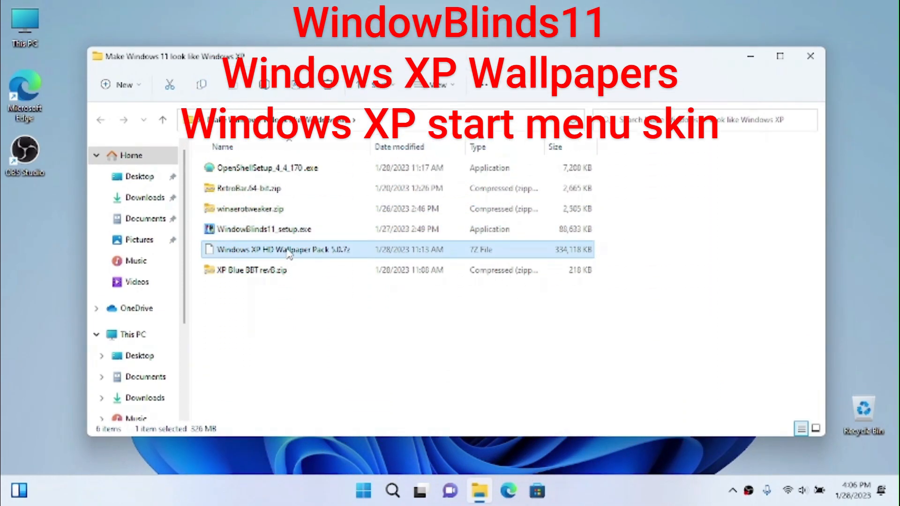
left_click(285, 272)
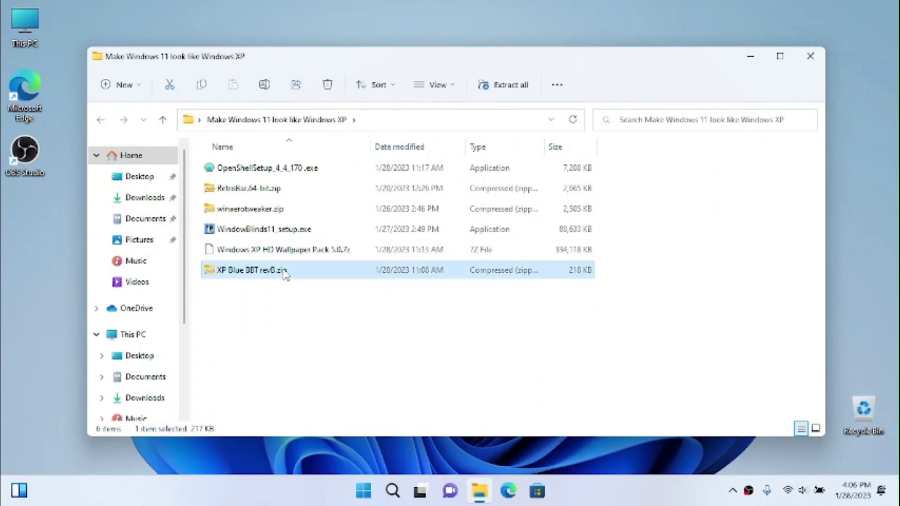
Step: Extract winaerotweaker.zip into a winaerotweaker folder beside the archive
left_click(257, 211)
left_click(511, 85)
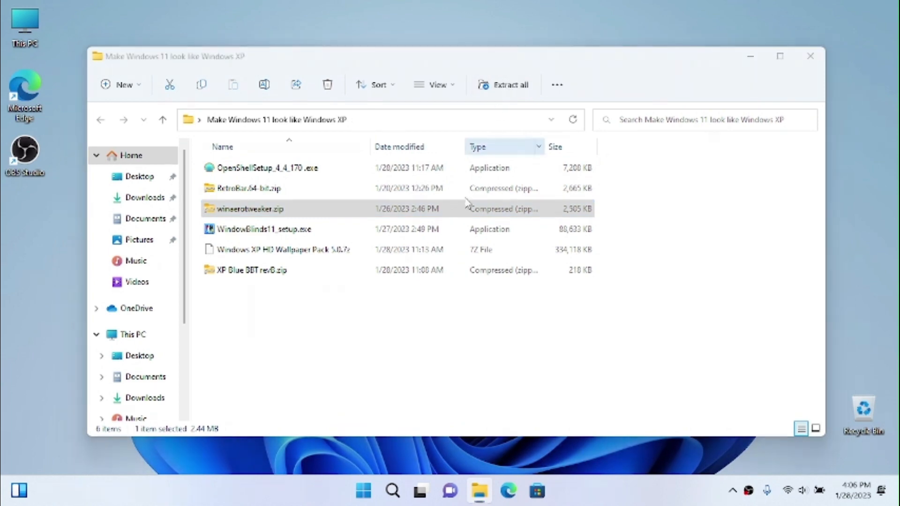
left_click(565, 370)
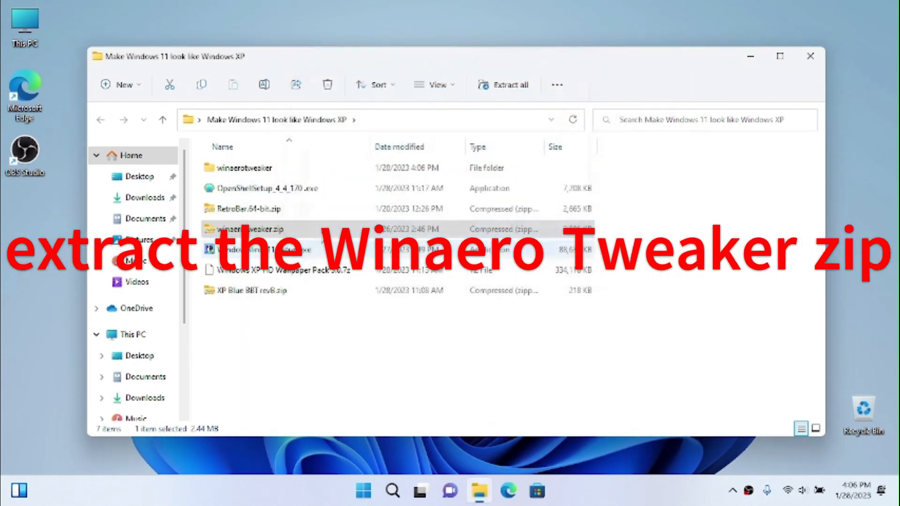
Step: Run the Winaero Tweaker 1.40.0.0 setup from the extracted folder, choosing portable mode and accepting the license agreement
left_click(244, 170)
double_click(245, 169)
double_click(255, 189)
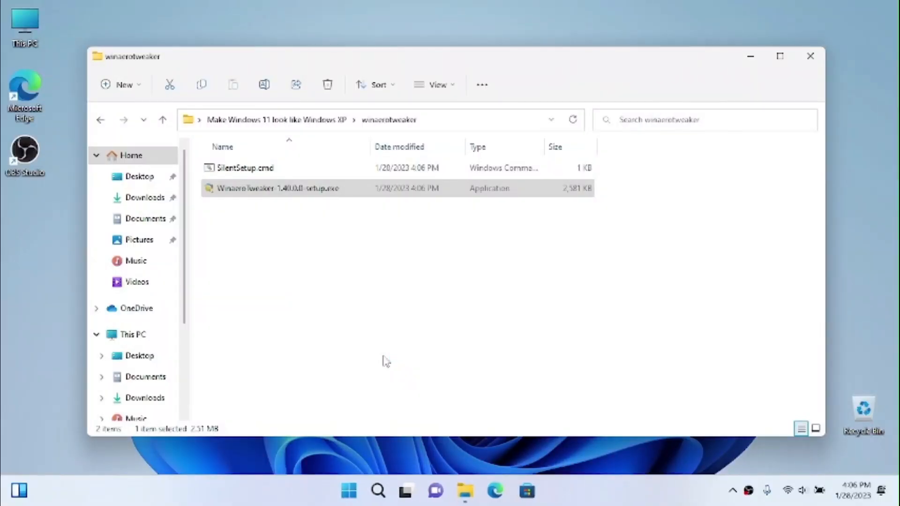
left_click(521, 351)
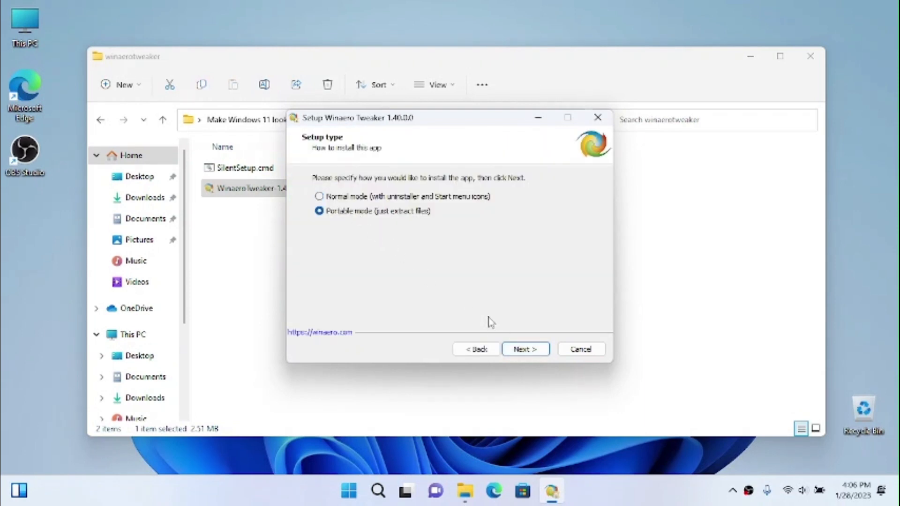
left_click(522, 350)
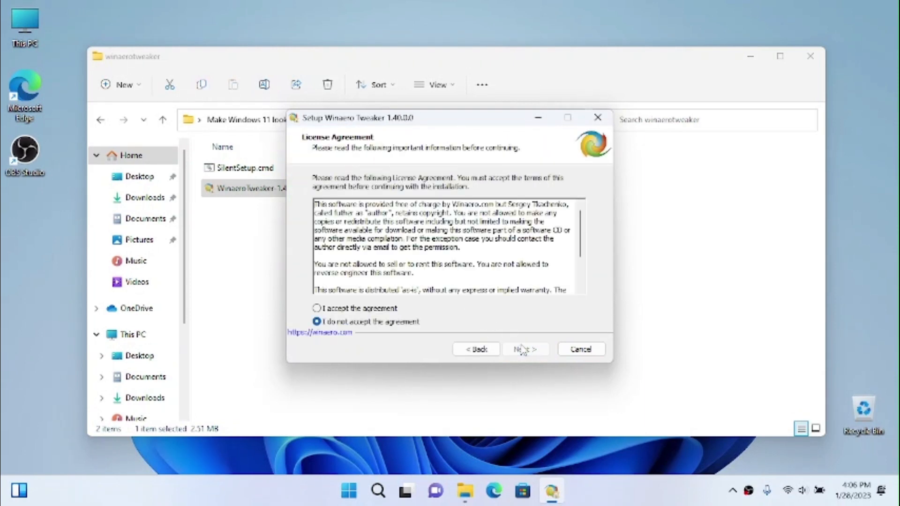
left_click(354, 310)
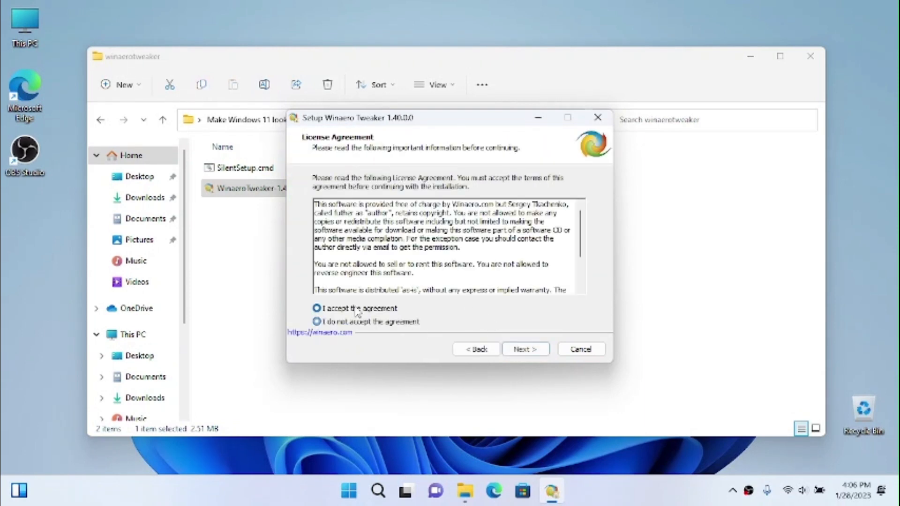
left_click(534, 358)
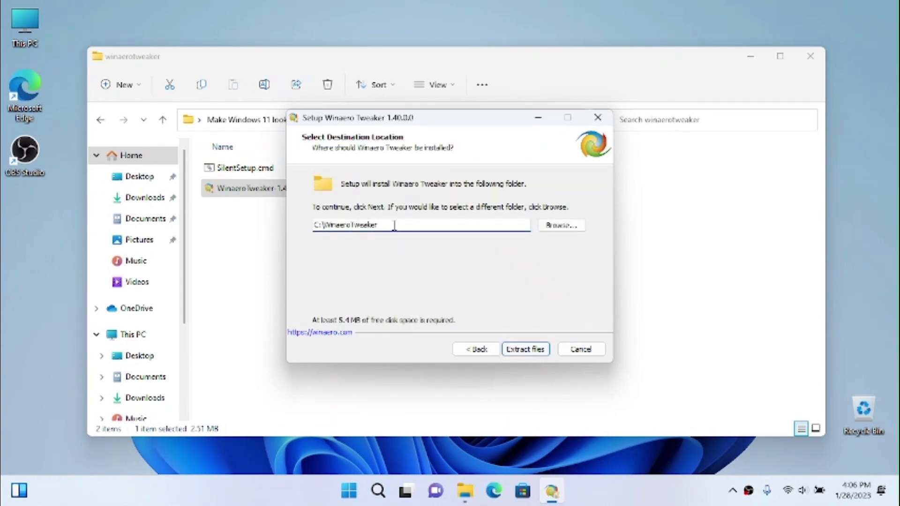
Step: Set the Winaero Tweaker destination to the user's Desktop folder, extract the files there and finish the setup
double_click(426, 223)
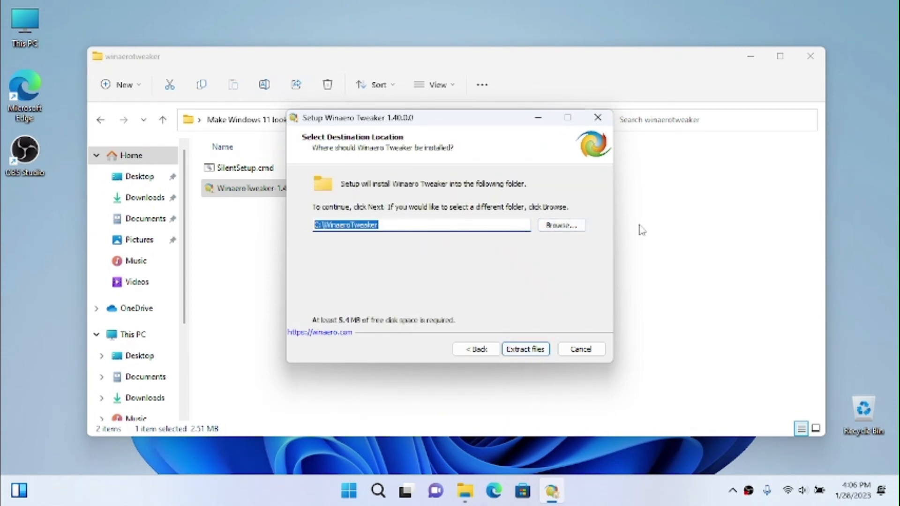
left_click(583, 229)
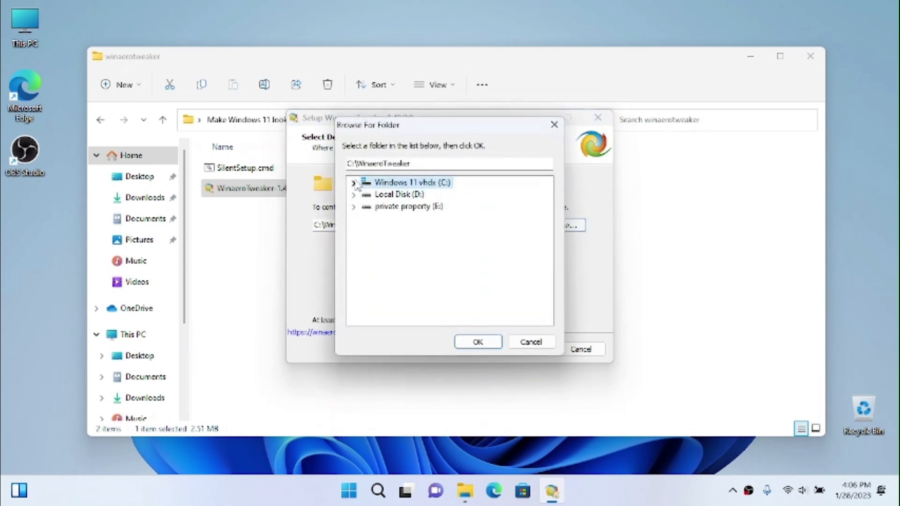
left_click(354, 183)
left_click(366, 265)
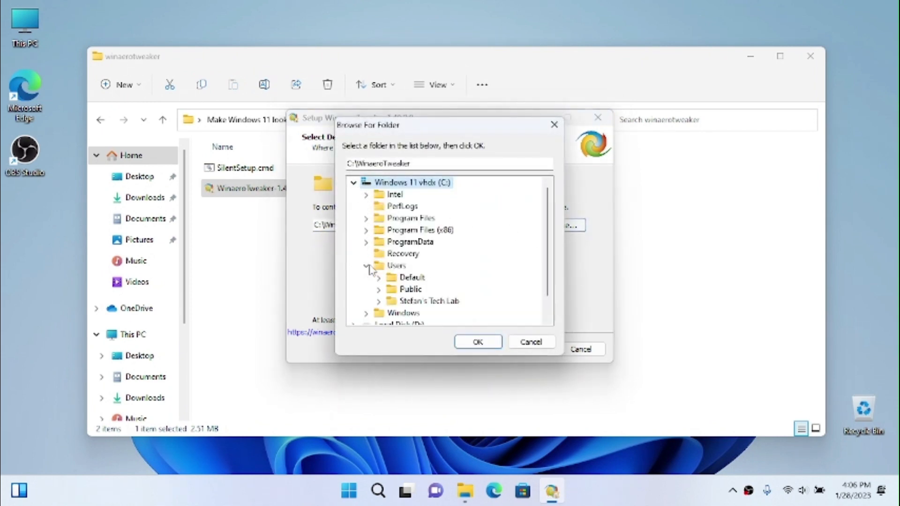
left_click(380, 289)
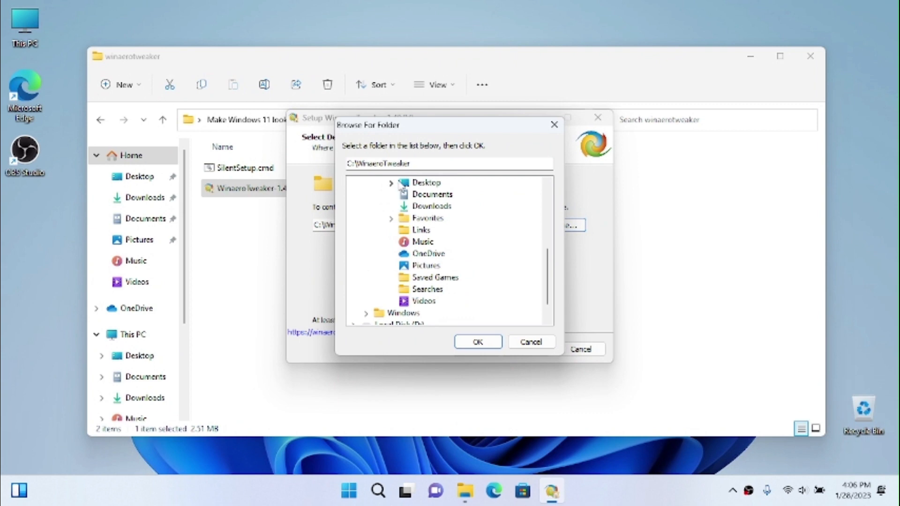
left_click(403, 183)
left_click(481, 347)
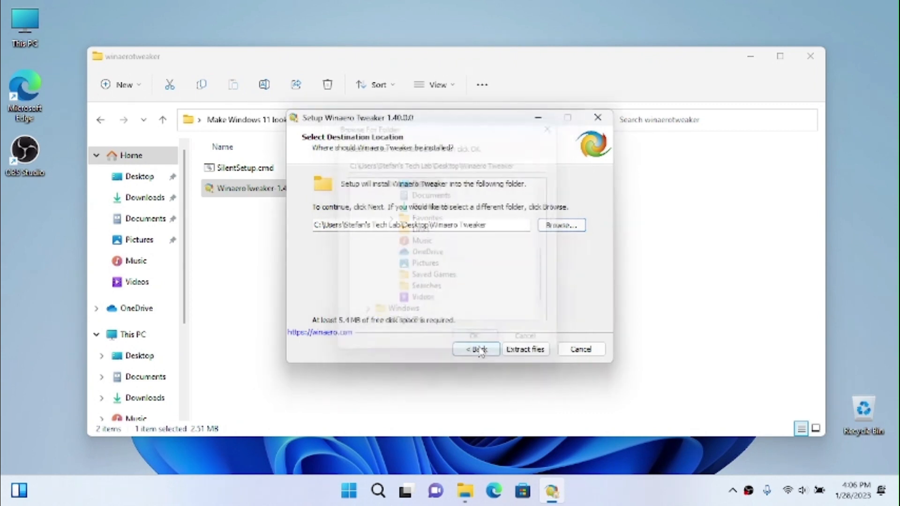
left_click(531, 351)
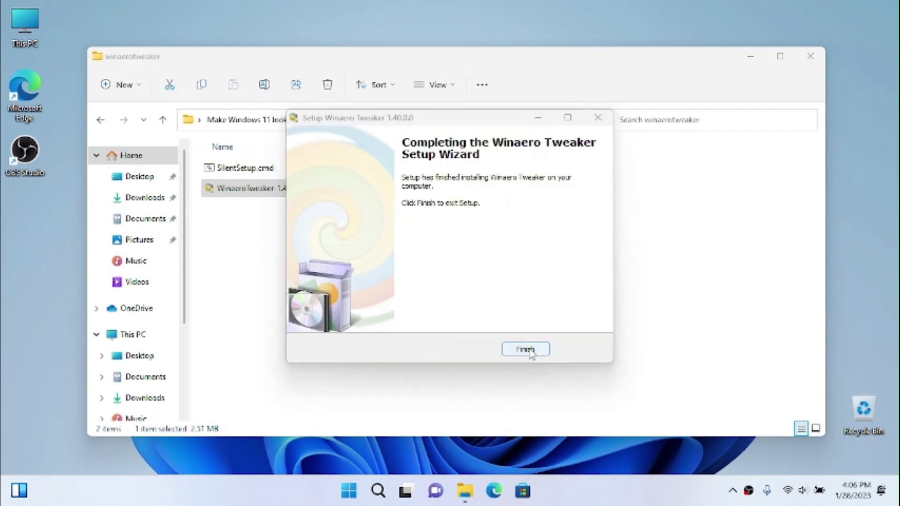
left_click(531, 351)
Step: Minimize the winaerotweaker folder window and open the Winaero Tweaker folder on the desktop
left_click(748, 59)
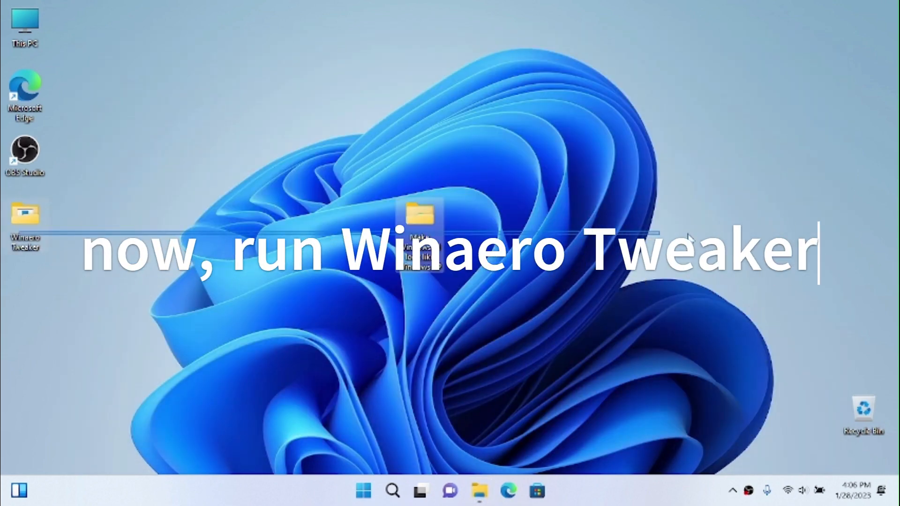
left_click_drag(32, 224, 78, 226)
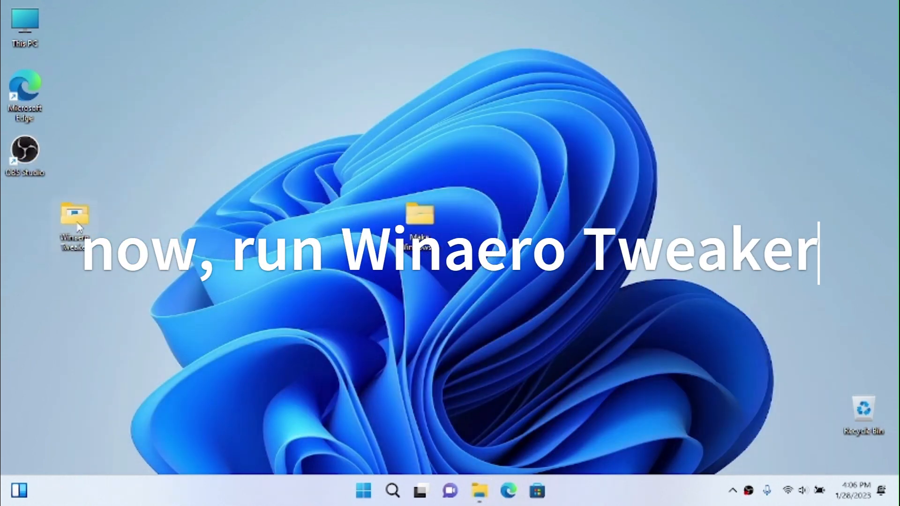
double_click(77, 226)
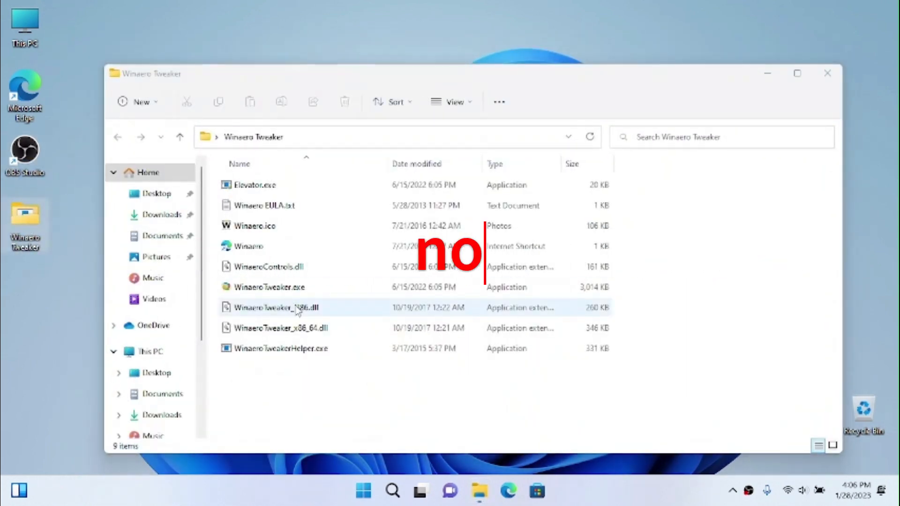
Step: Launch WinaeroTweaker.exe from the Winaero Tweaker folder and accept its license agreement
left_click(280, 292)
double_click(281, 293)
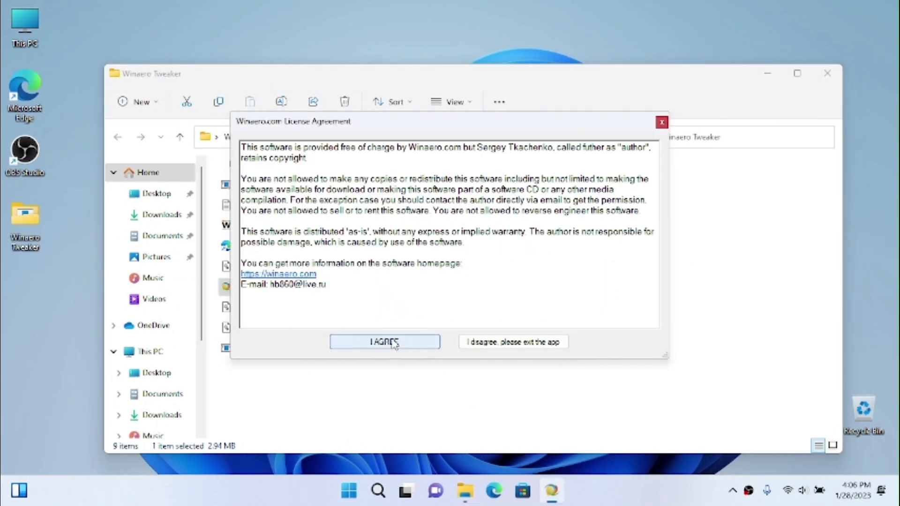
left_click(395, 344)
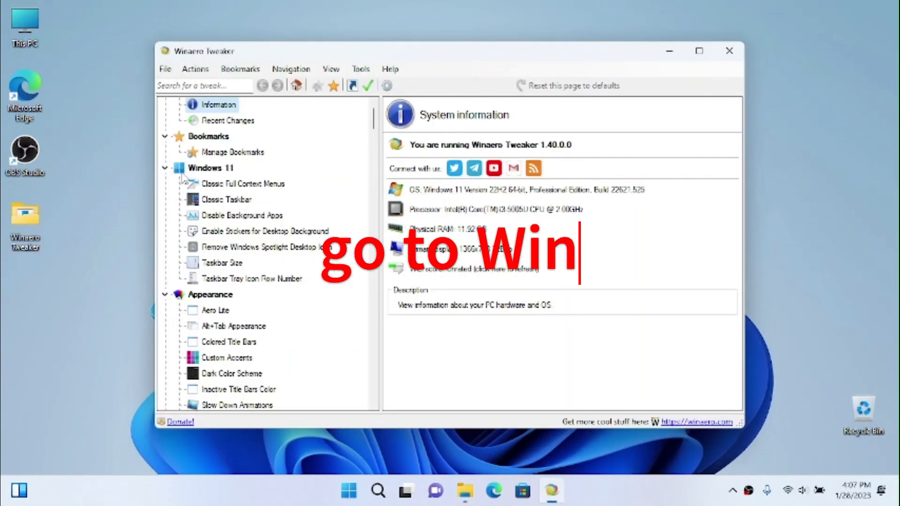
Step: Set the Windows 11 taskbar size to Small, restarting Explorer to apply it, and close Winaero Tweaker
left_click(225, 170)
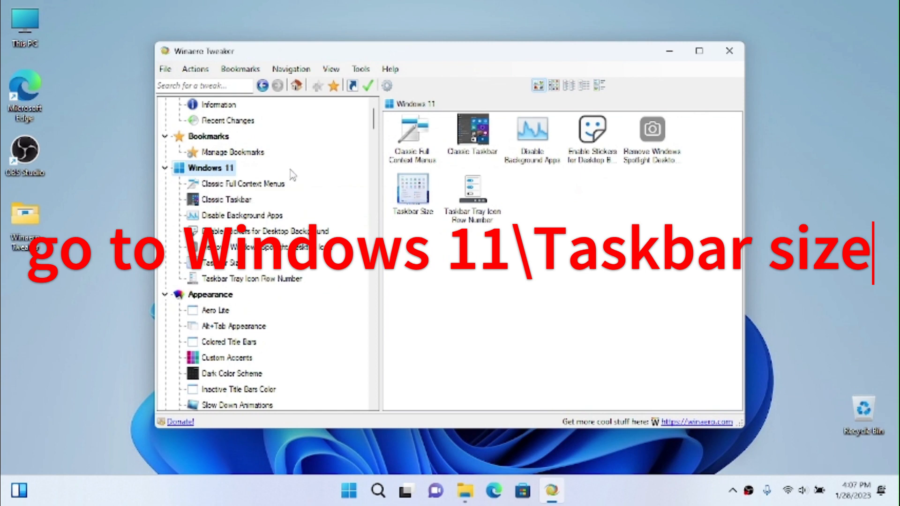
left_click(425, 194)
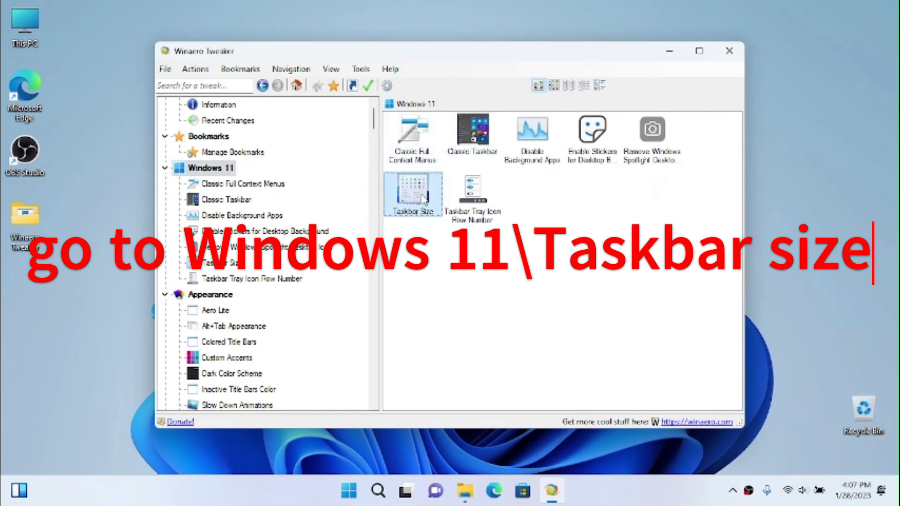
double_click(424, 198)
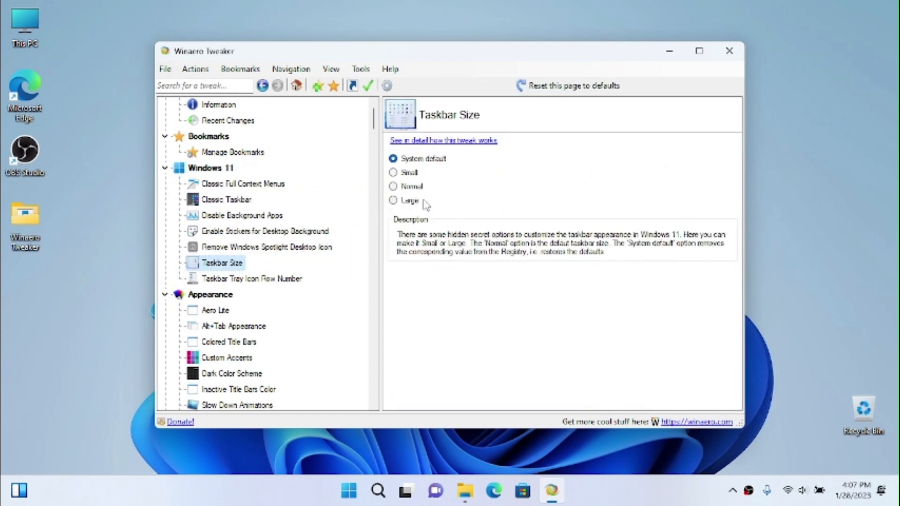
left_click(408, 174)
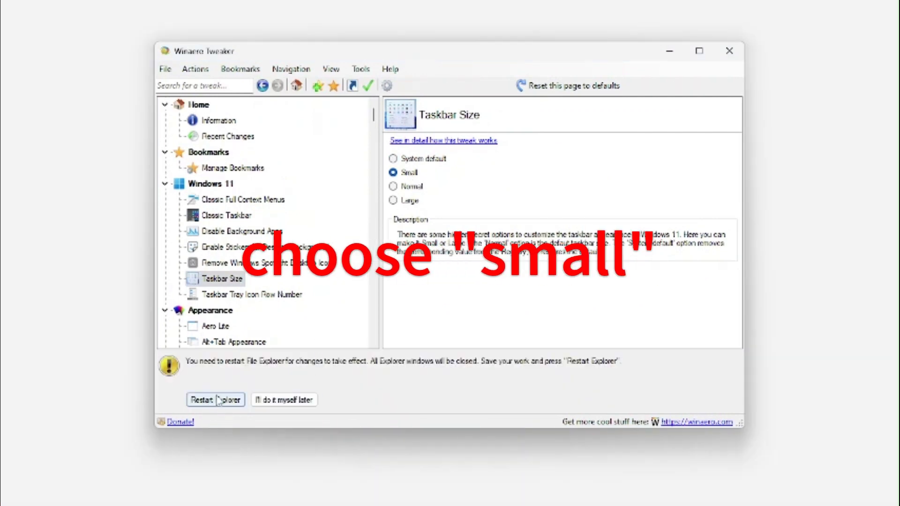
left_click(209, 401)
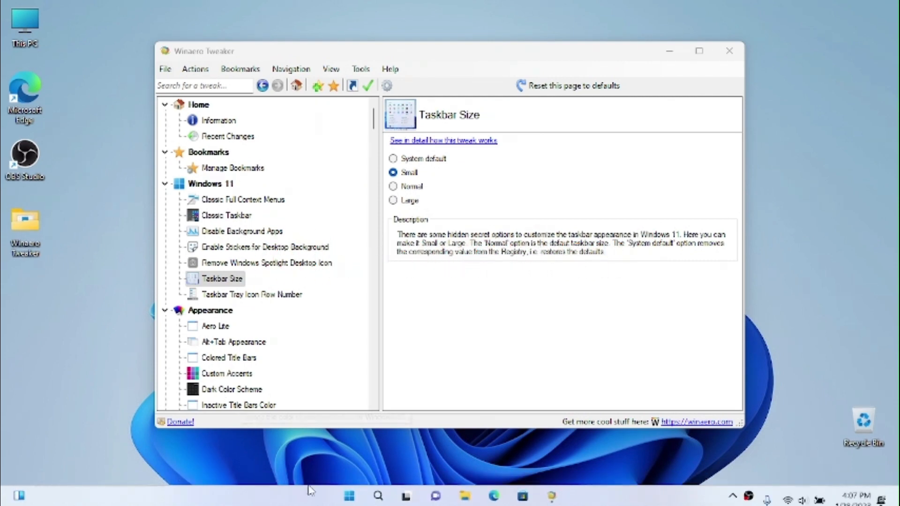
left_click(351, 498)
left_click(353, 498)
left_click(729, 51)
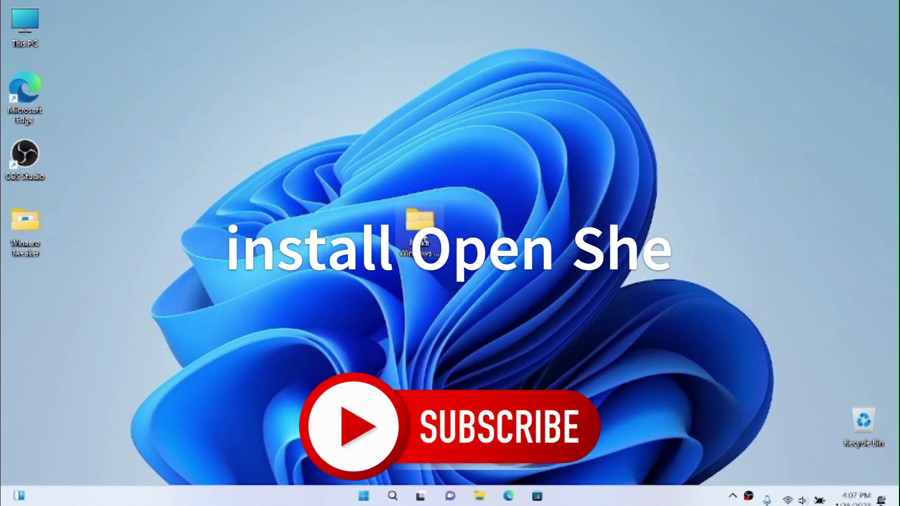
Step: Run the Open-Shell 4.4.170 setup from the Make Windows 11 look like Windows XP folder and accept its license terms
double_click(419, 229)
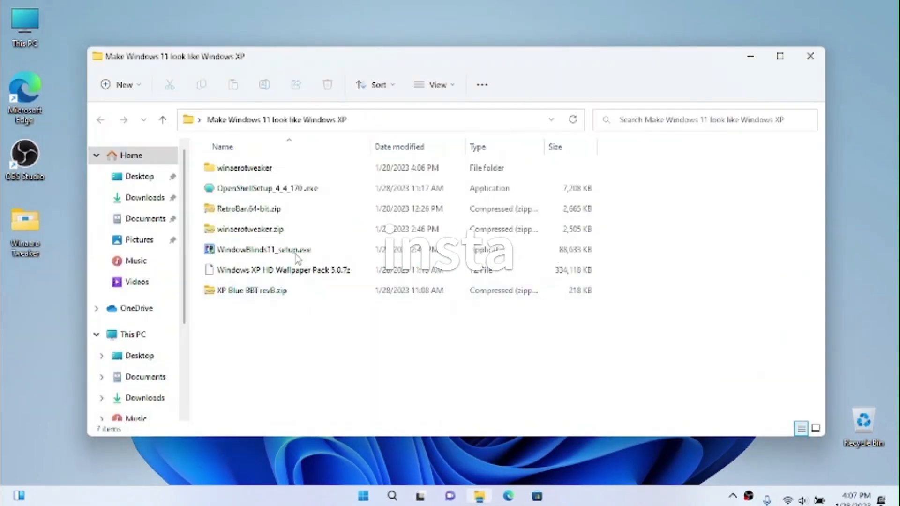
left_click(264, 198)
double_click(264, 198)
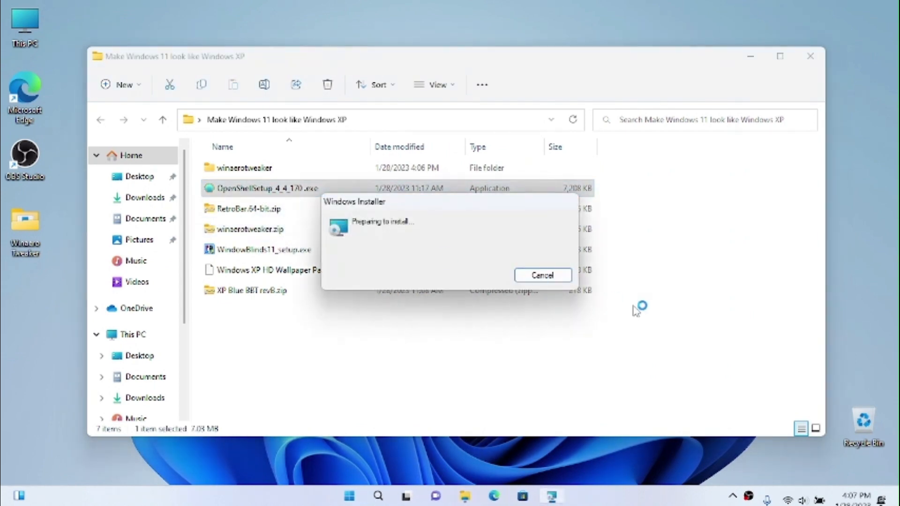
left_click(527, 354)
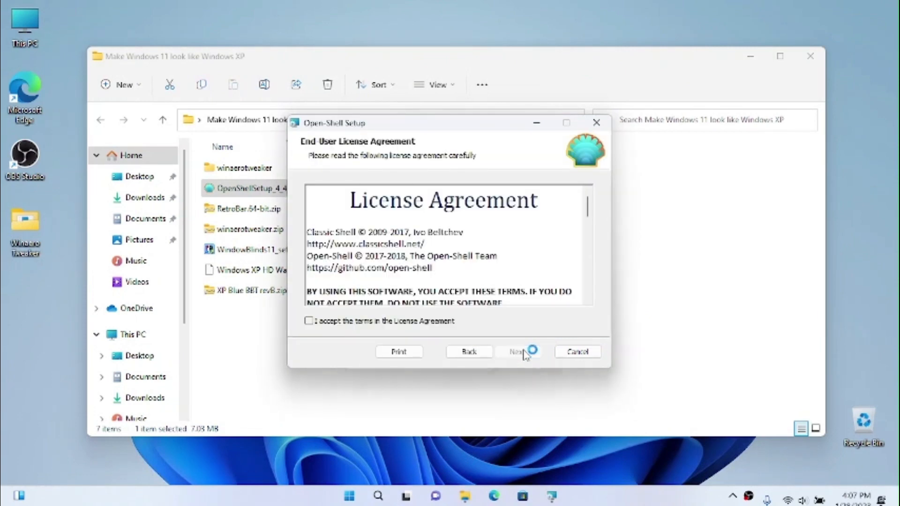
left_click(391, 322)
left_click(518, 353)
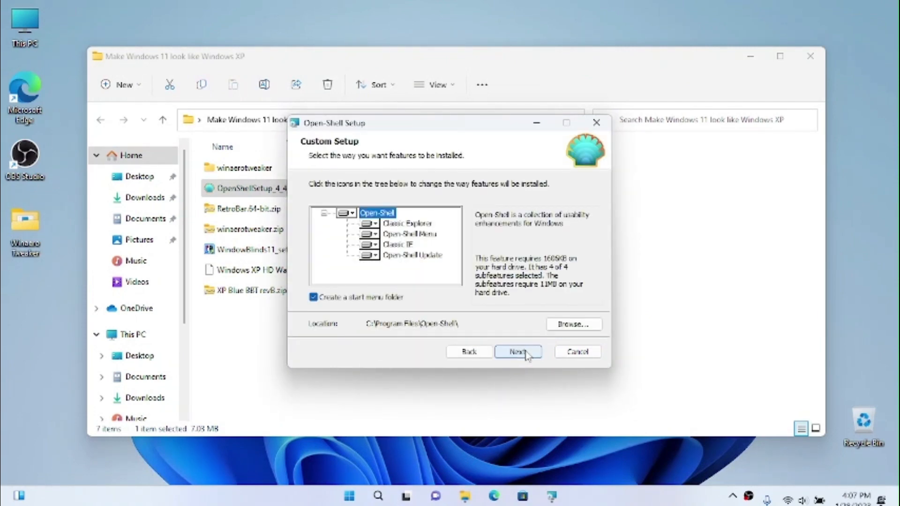
Step: Exclude the Classic Explorer and Classic IE features from the Open-Shell setup and start the installation
left_click(376, 246)
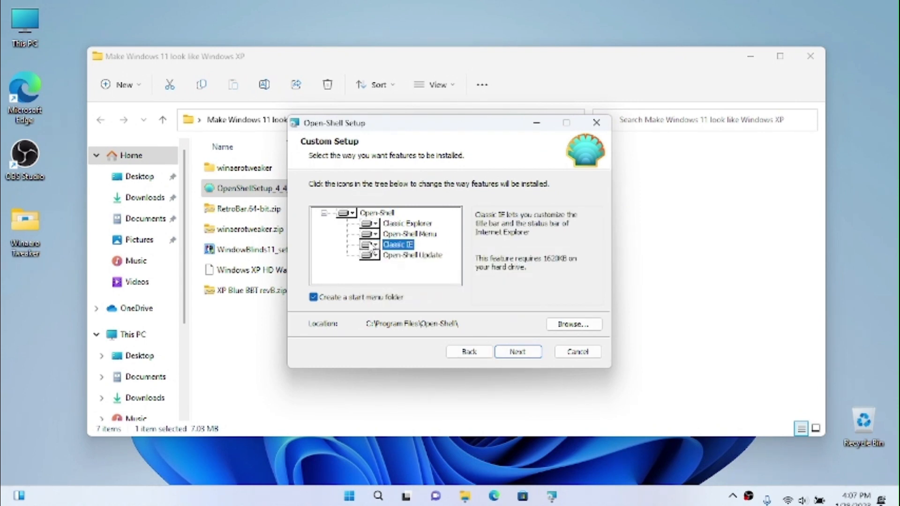
left_click(375, 224)
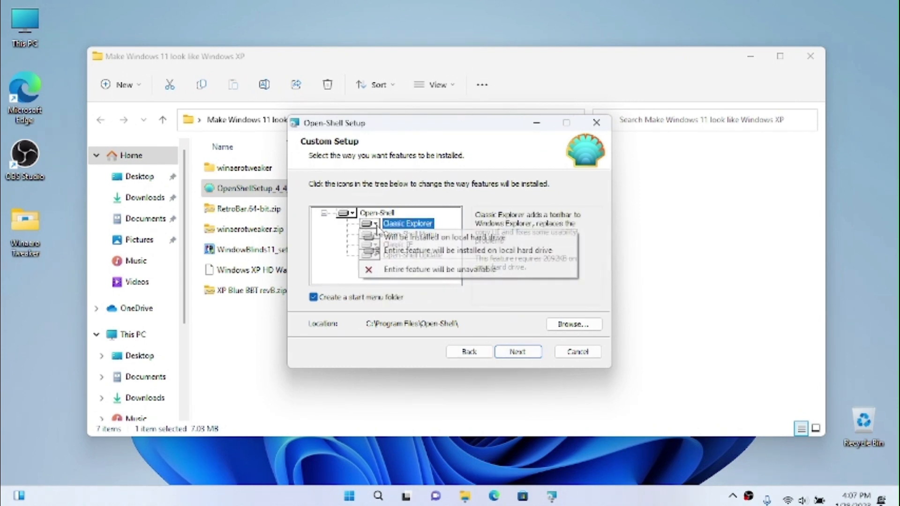
left_click(379, 261)
left_click(375, 245)
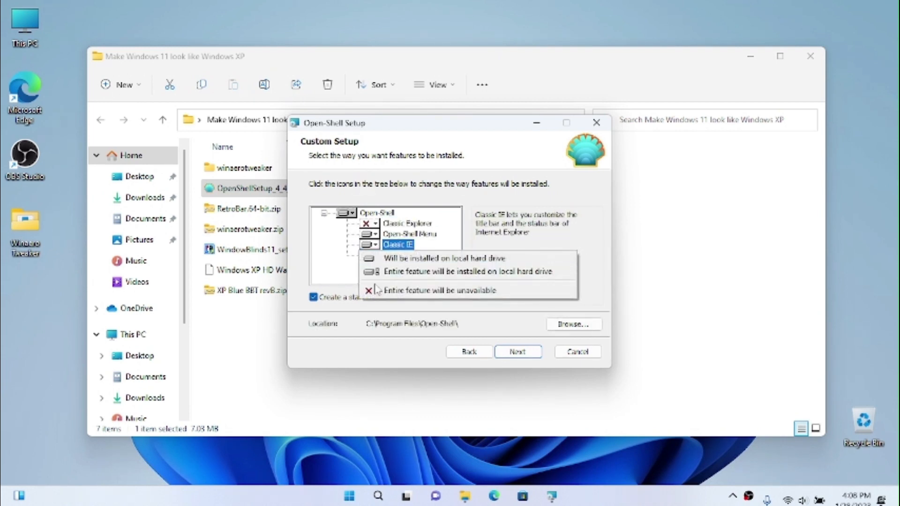
left_click(384, 285)
left_click(522, 355)
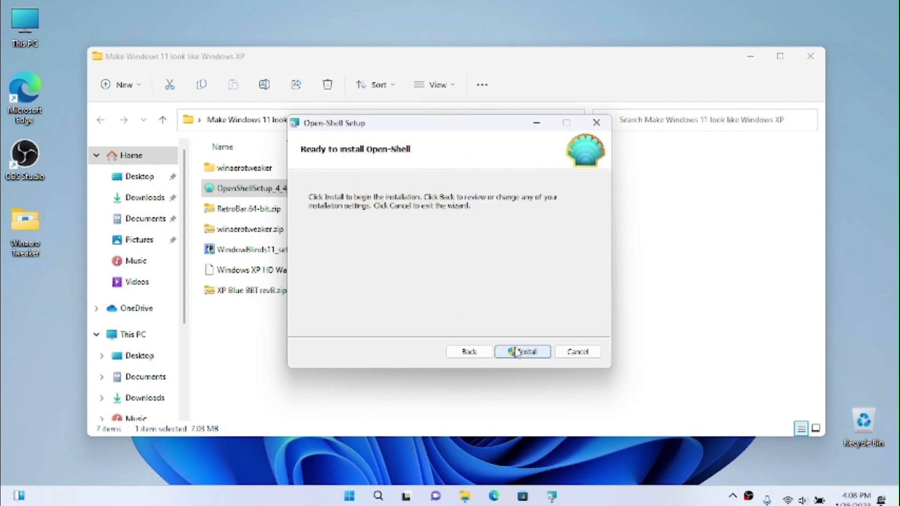
left_click(520, 354)
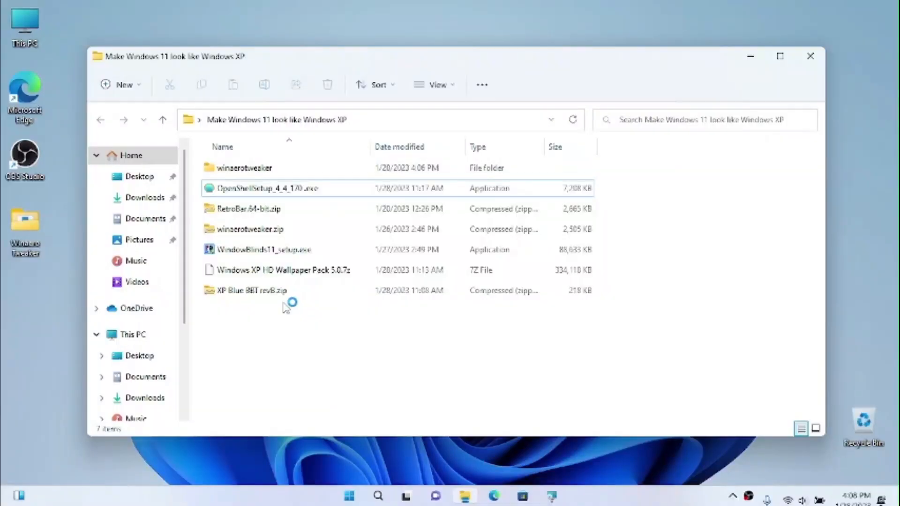
Step: Extract XP Blue BBT revB.zip into a folder beside the archive and finish the Open-Shell setup
left_click(293, 290)
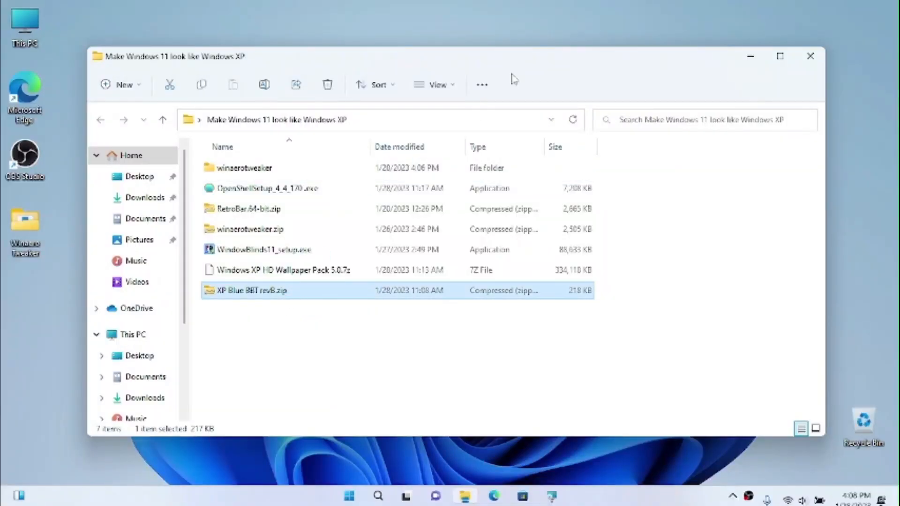
left_click(497, 85)
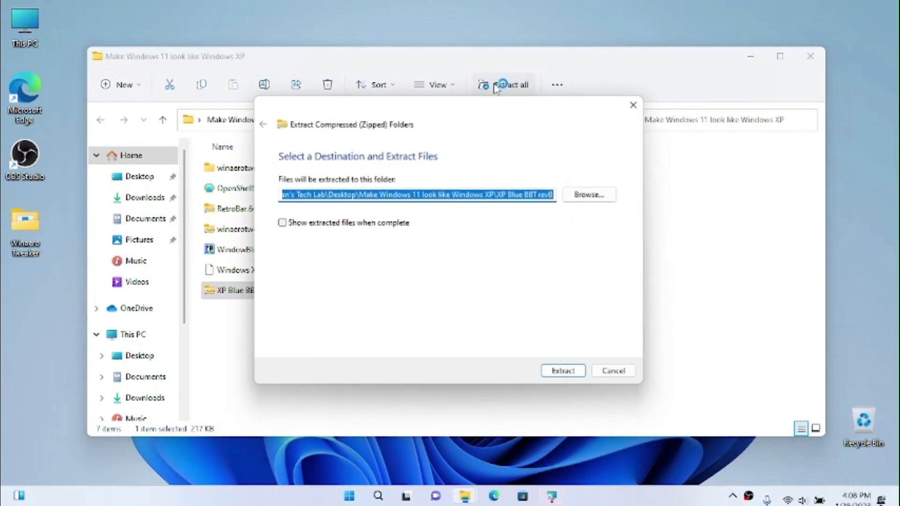
left_click(551, 496)
left_click(518, 352)
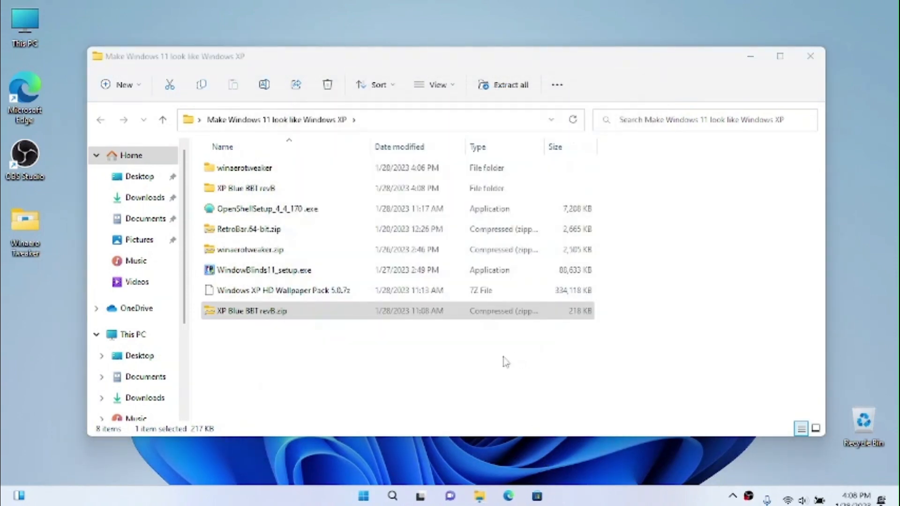
left_click(364, 496)
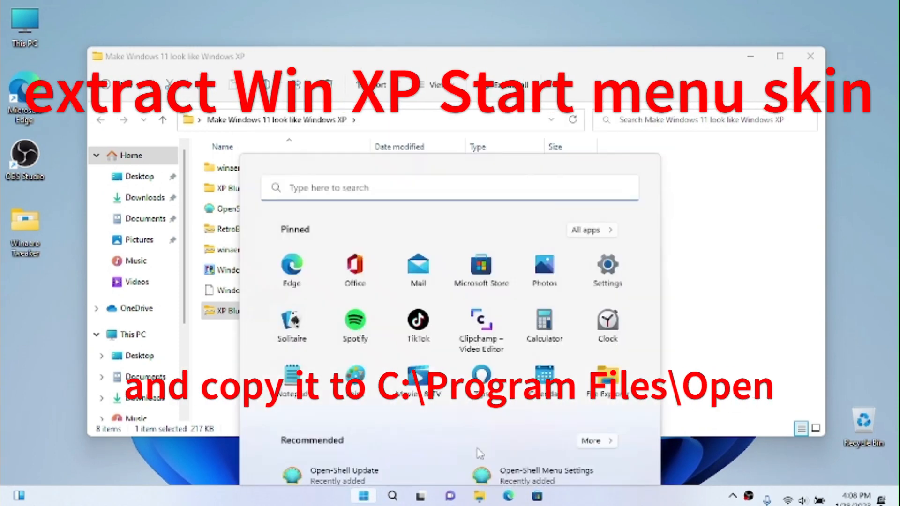
Step: Copy XP Blue BBT revB.skin from the extracted folder into C:\Program Files\Open-Shell\Skins
left_click(263, 188)
double_click(263, 188)
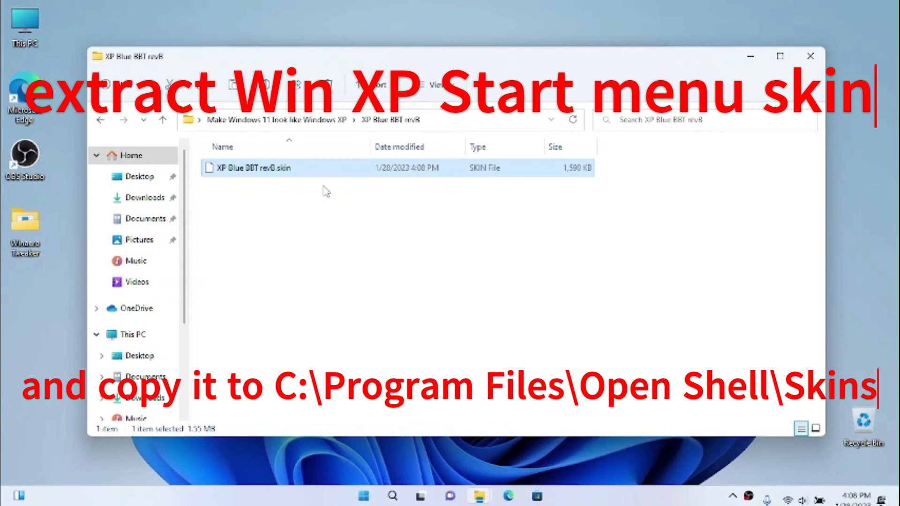
scroll(131, 354, "down", 2)
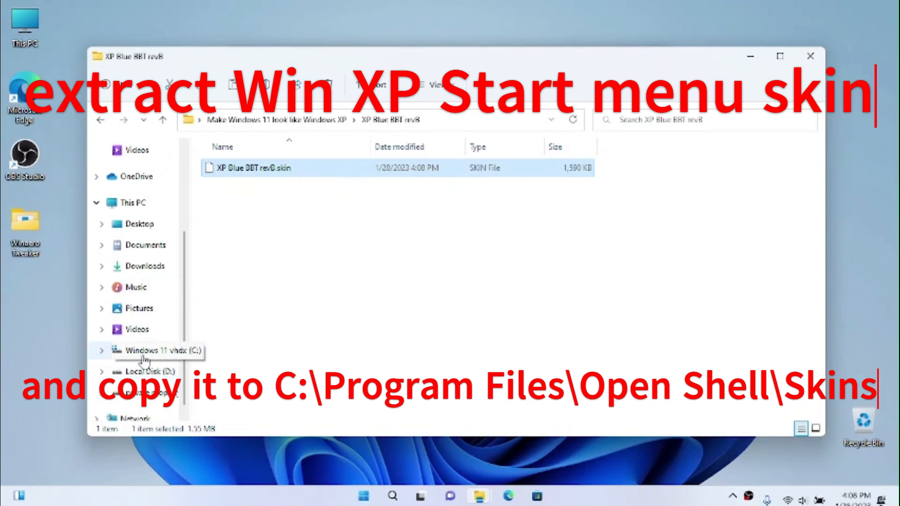
left_click(143, 357)
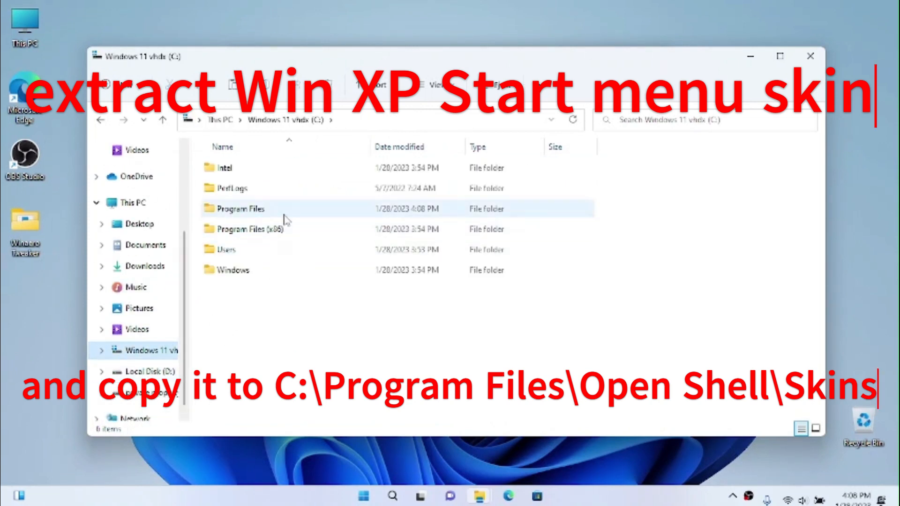
left_click(285, 217)
double_click(285, 211)
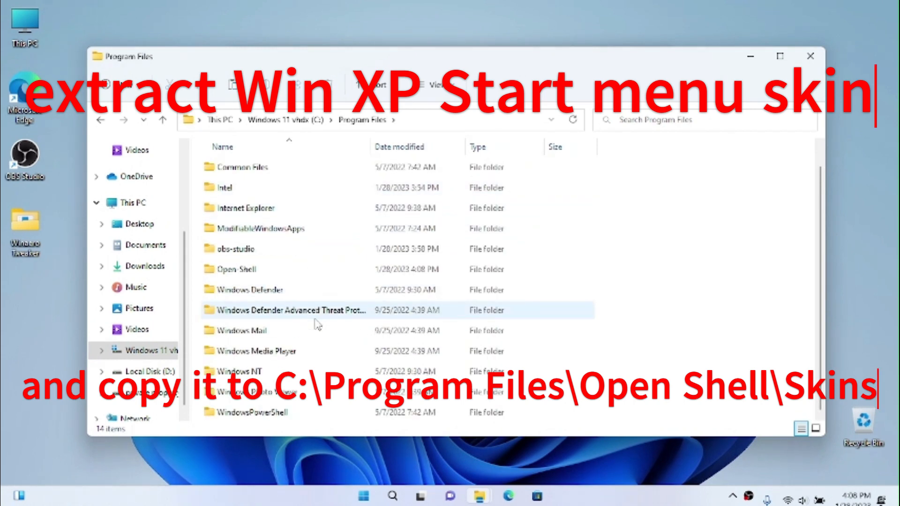
double_click(290, 272)
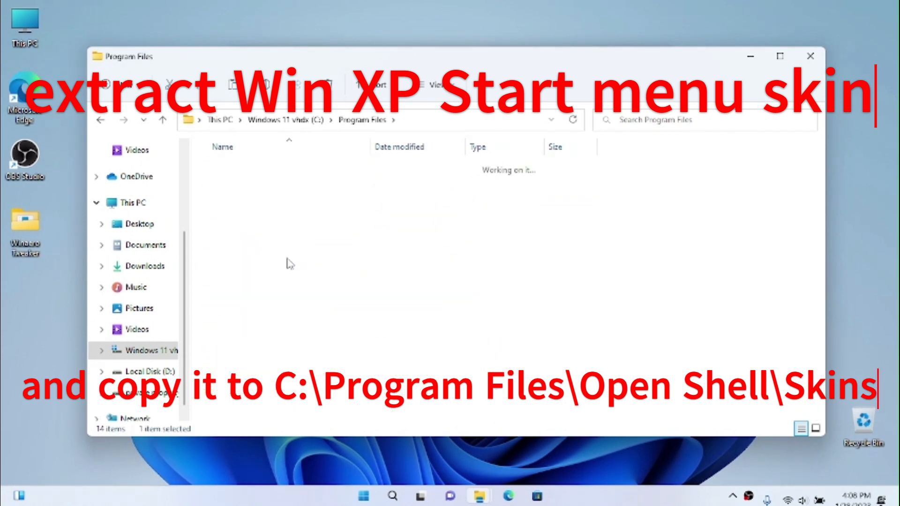
double_click(244, 168)
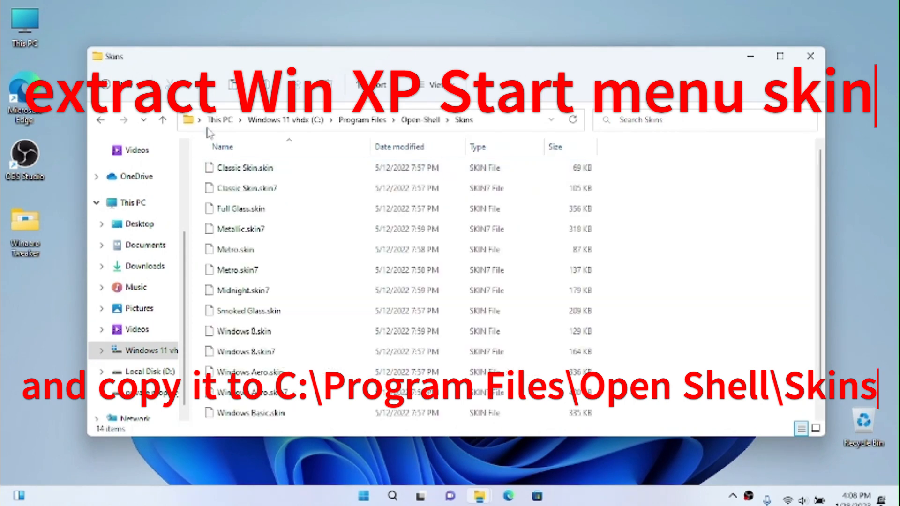
left_click(240, 85)
left_click(223, 161)
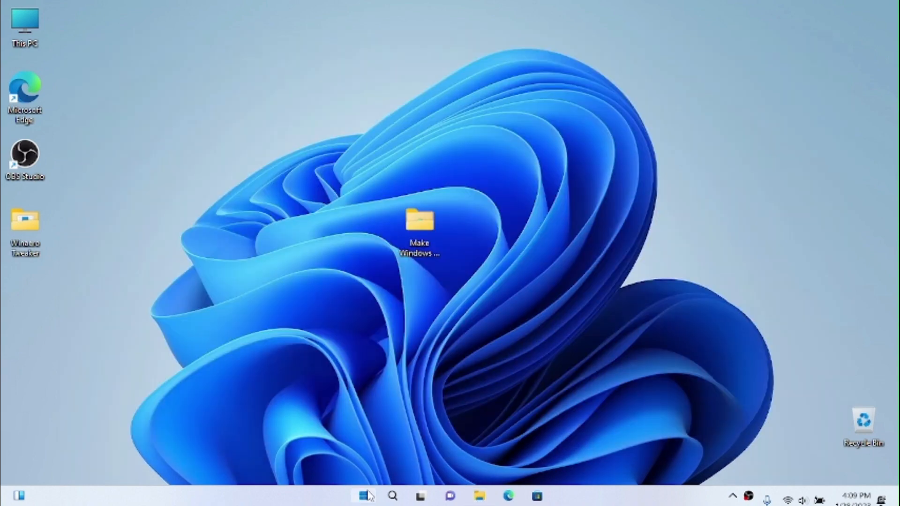
Step: Reopen the Make Windows 11 look like Windows XP folder and extract RetroBar.64-bit.zip into a folder beside the archive
left_click(364, 496)
left_click(368, 497)
double_click(412, 225)
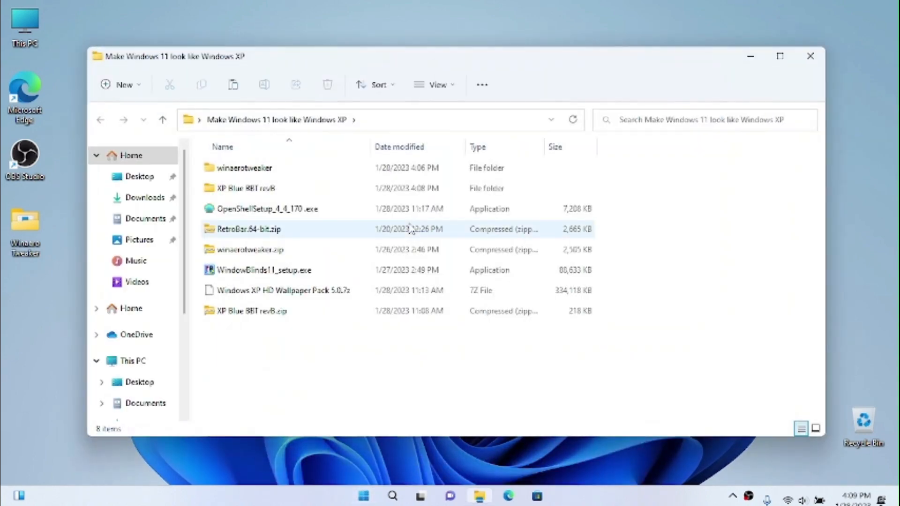
left_click(281, 232)
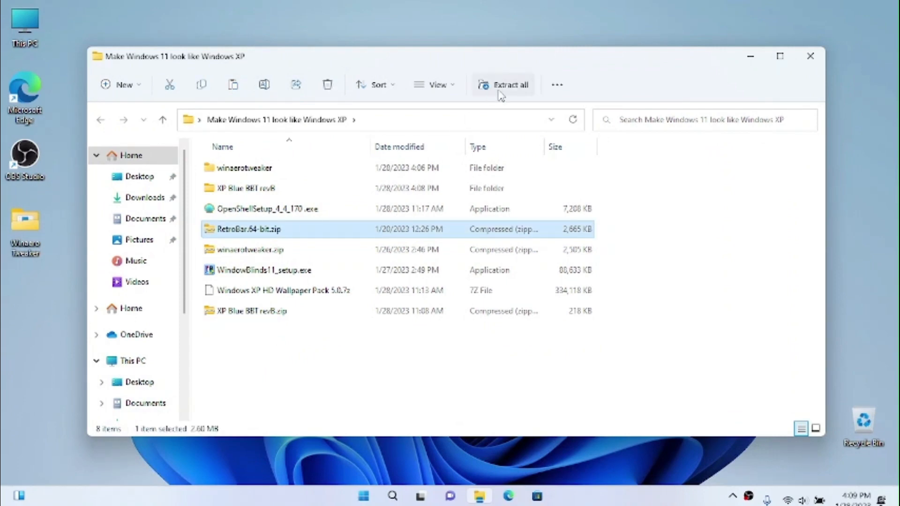
left_click(500, 90)
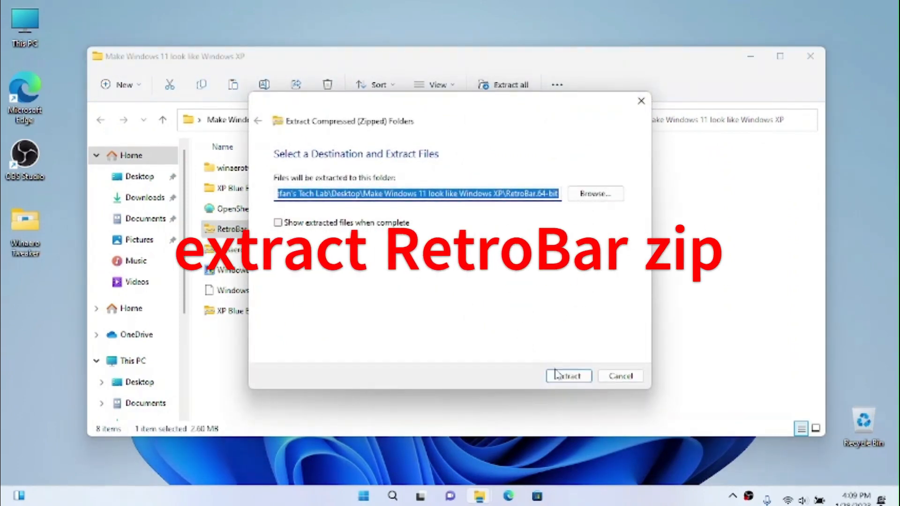
left_click(557, 375)
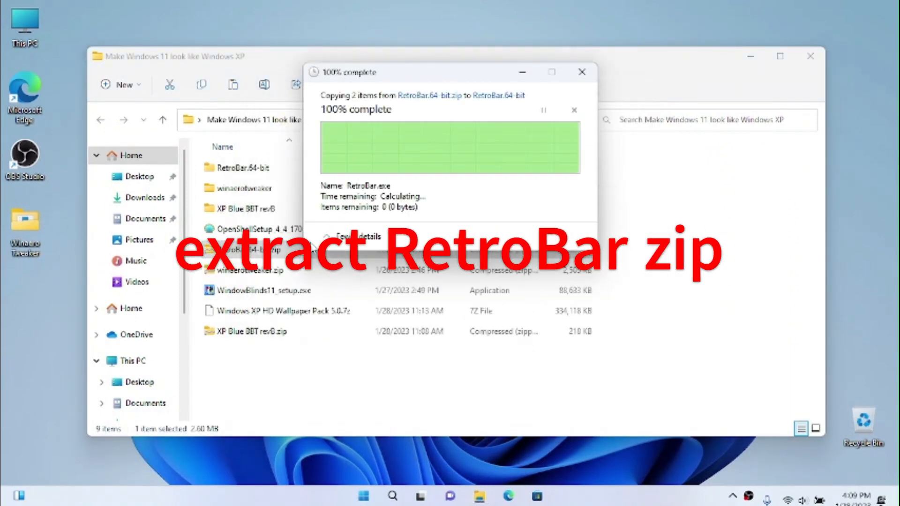
Step: Run RetroBar.exe from the extracted RetroBar.64-bit folder, allowing it past the SmartScreen warning
double_click(261, 170)
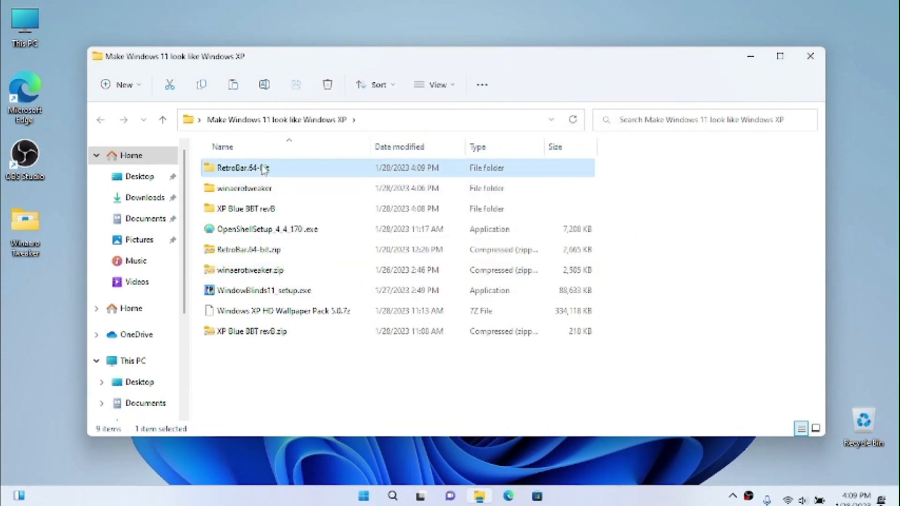
double_click(239, 189)
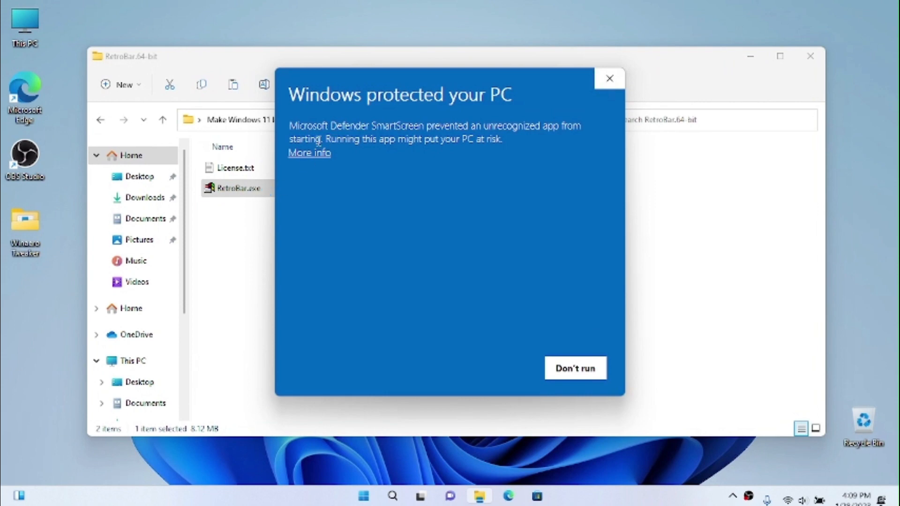
left_click(317, 154)
left_click(473, 368)
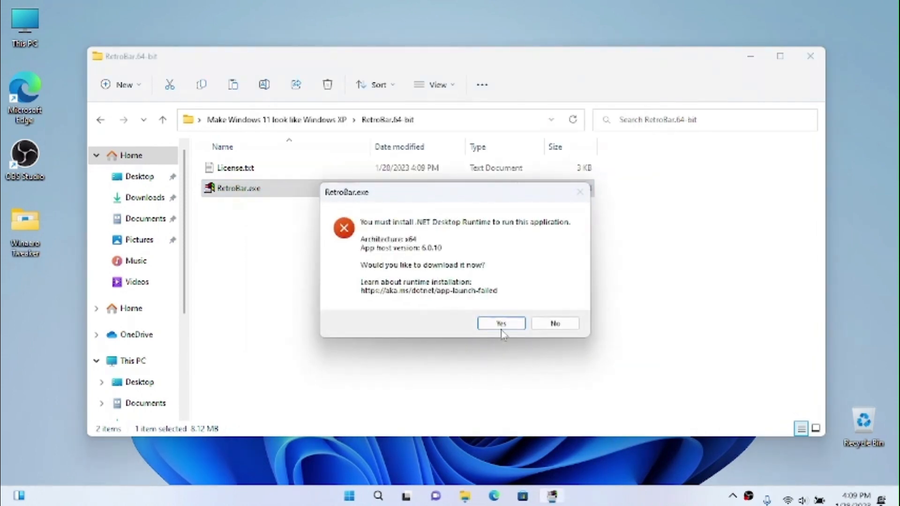
Step: Accept RetroBar's offer to download the .NET 6.0 Desktop Runtime (v6.0.13) Windows x64 installer and close the extra Microsoft Edge tab
left_click(501, 323)
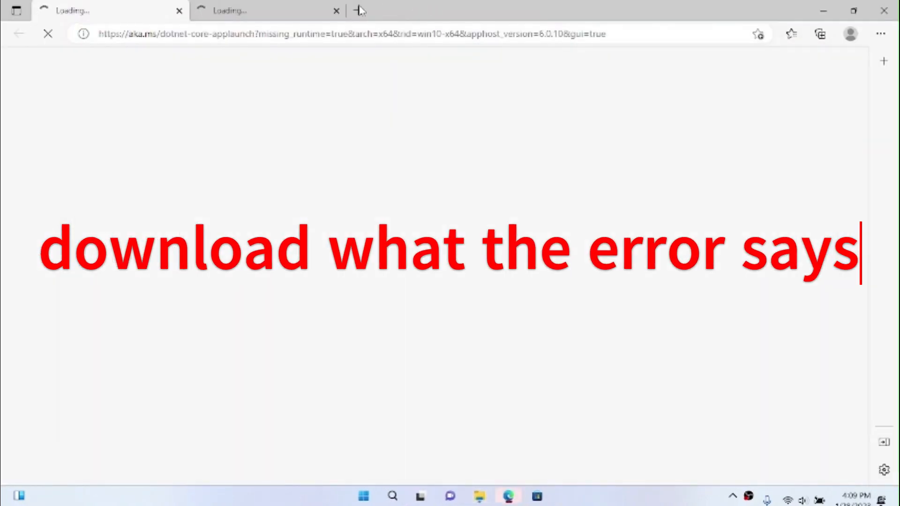
left_click(243, 10)
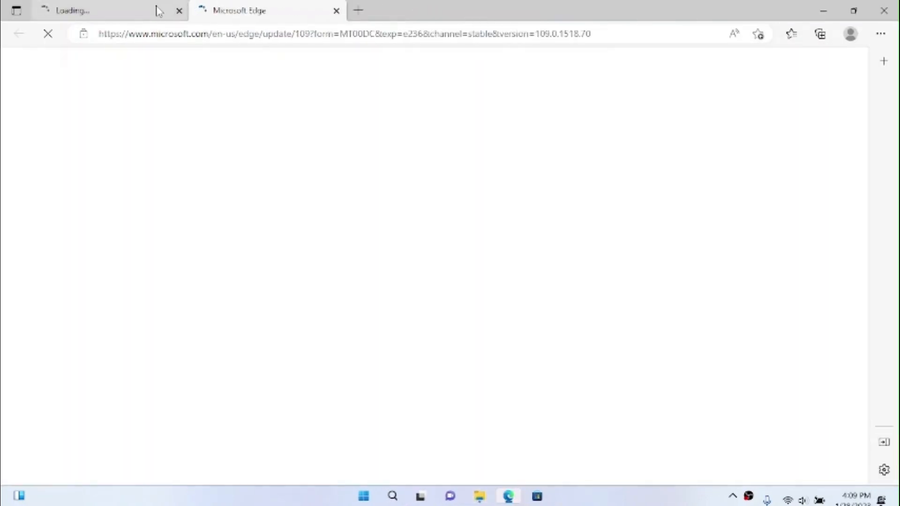
left_click(158, 11)
left_click(337, 10)
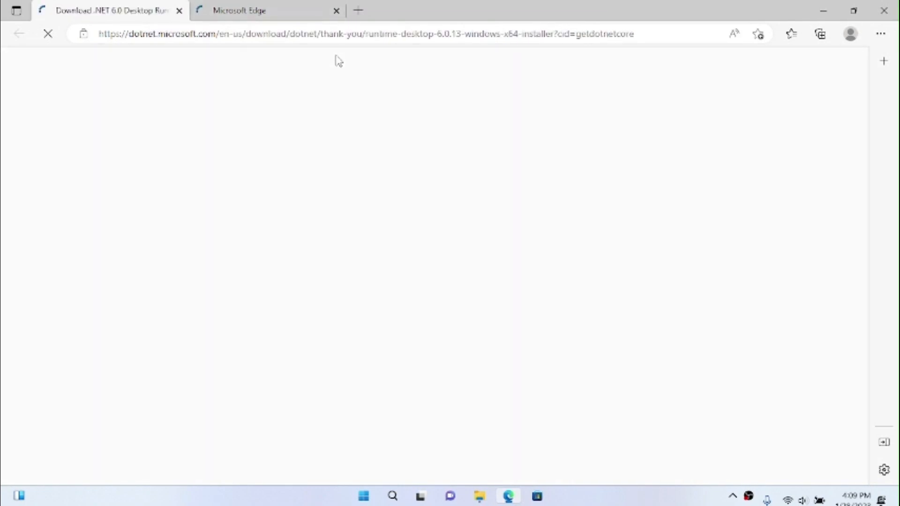
mouse_move(335, 61)
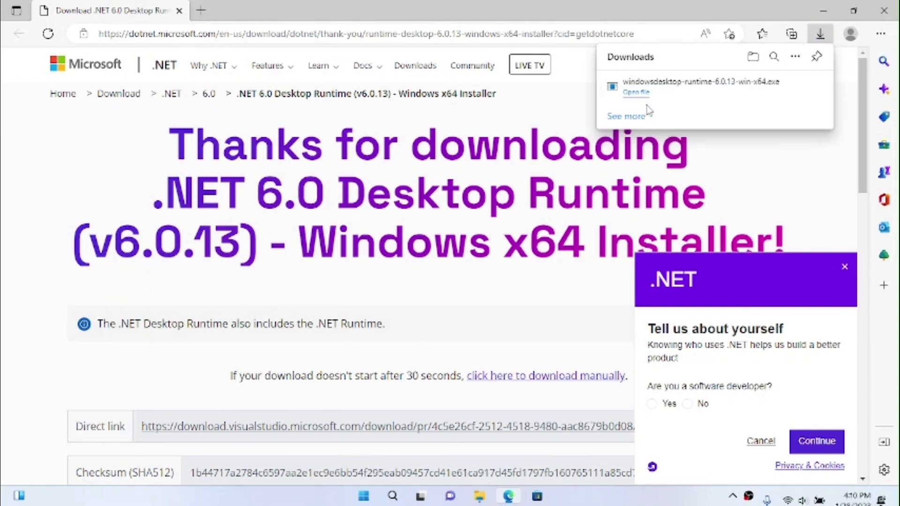
Step: Run the downloaded Windows Desktop Runtime 6.0.13 (x64) installer from the Downloads folder and start the installation
left_click(635, 93)
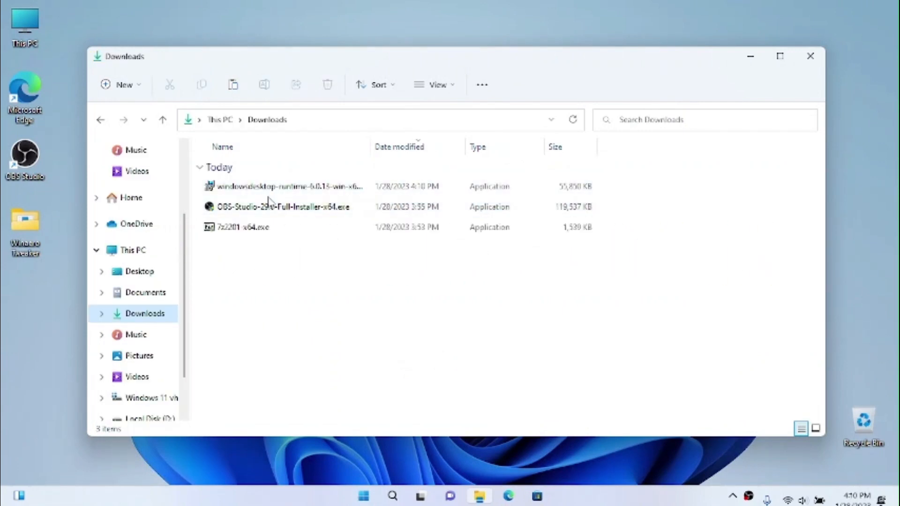
left_click(263, 186)
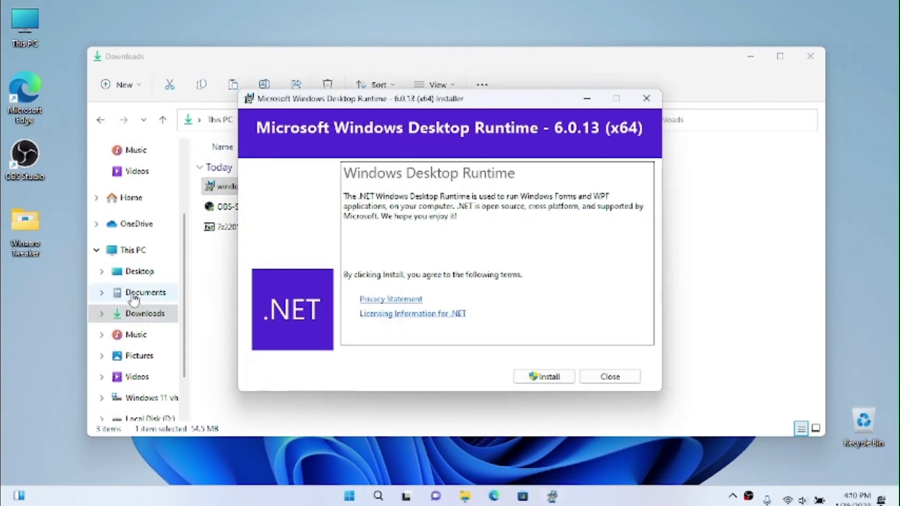
left_click(563, 378)
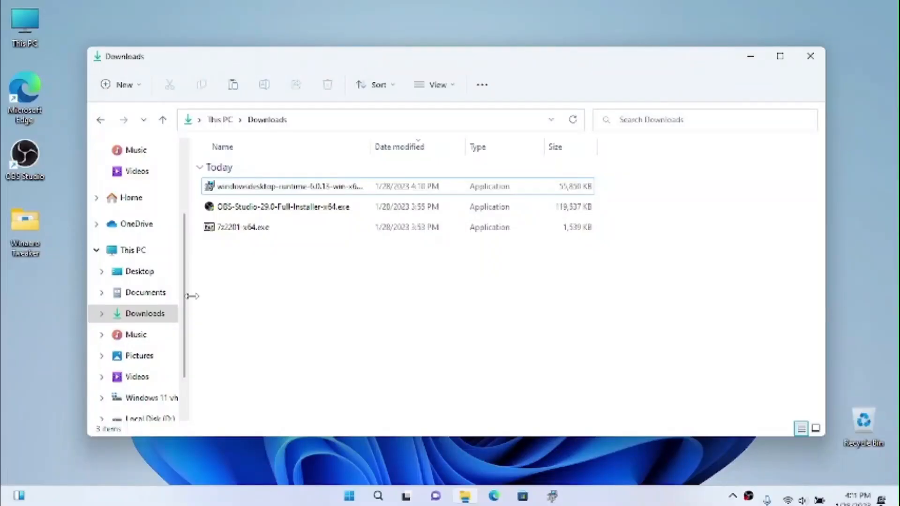
Step: Close the finished runtime installer and run RetroBar.exe from RetroBar.64-bit in the Make Windows 11 look like Windows XP folder
scroll(183, 304, "up", 3)
left_click(141, 151)
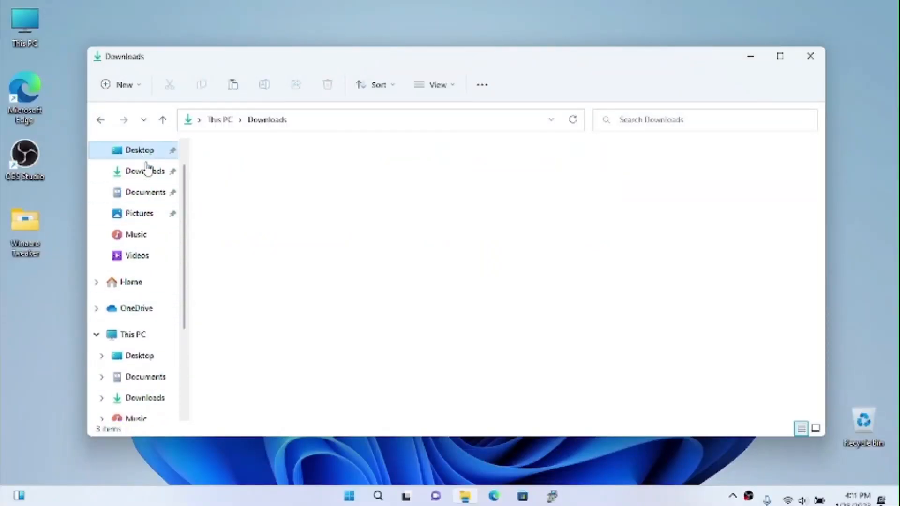
double_click(285, 176)
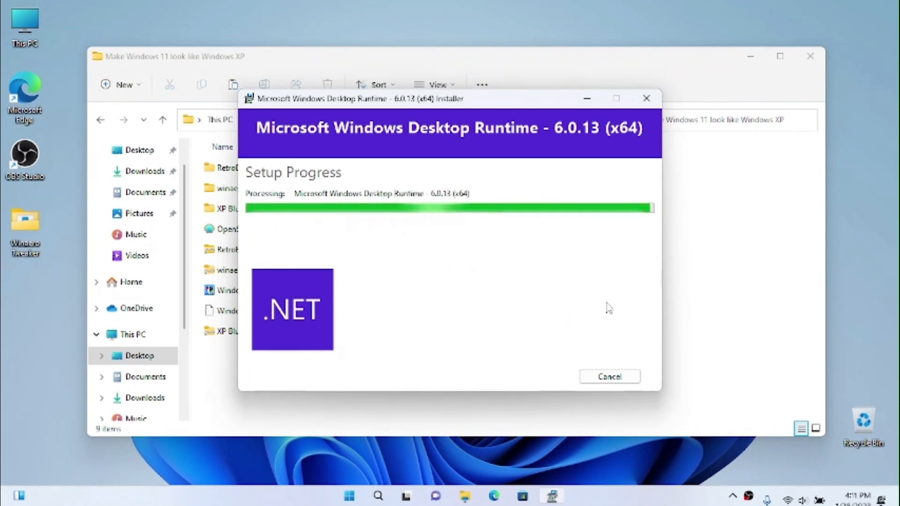
left_click(610, 378)
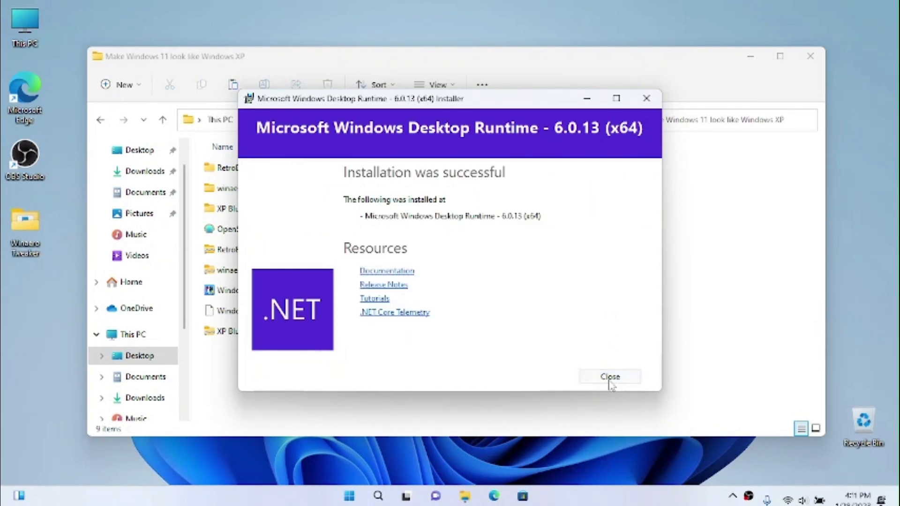
double_click(235, 168)
left_click(252, 193)
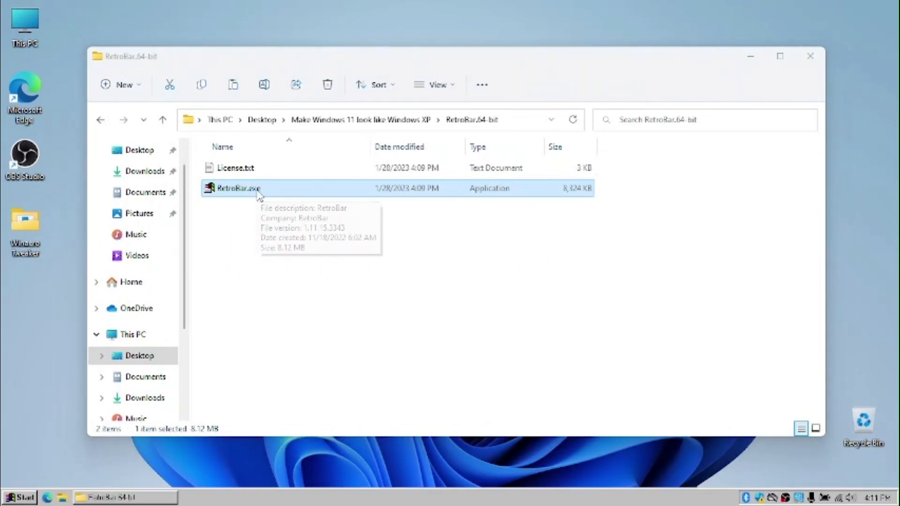
Step: Set the Open-Shell Menu skin to XP Blue BBT revB and look over the basic settings
left_click(22, 498)
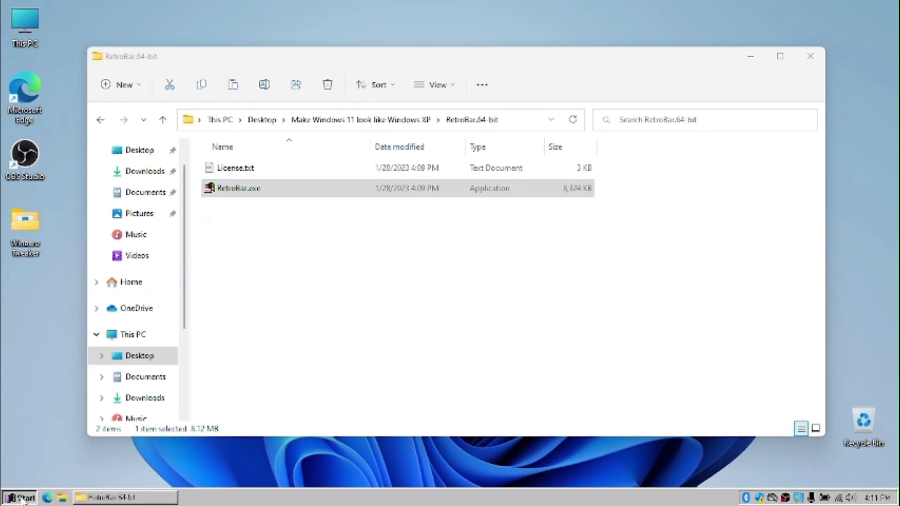
left_click(333, 100)
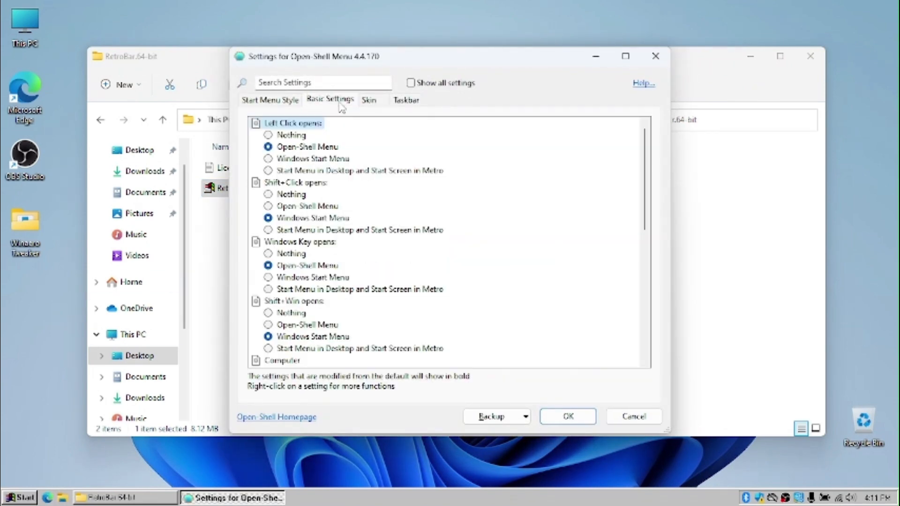
left_click(369, 100)
left_click(422, 124)
left_click(430, 183)
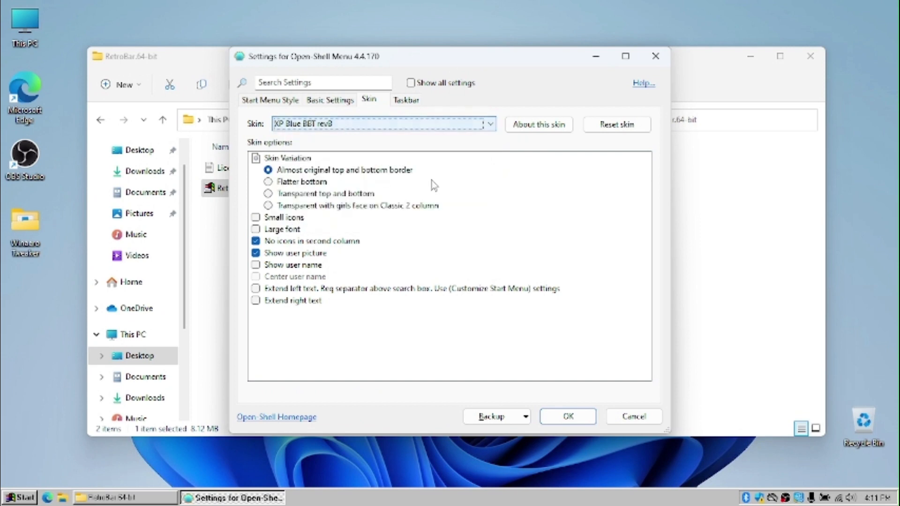
left_click(262, 100)
left_click(311, 102)
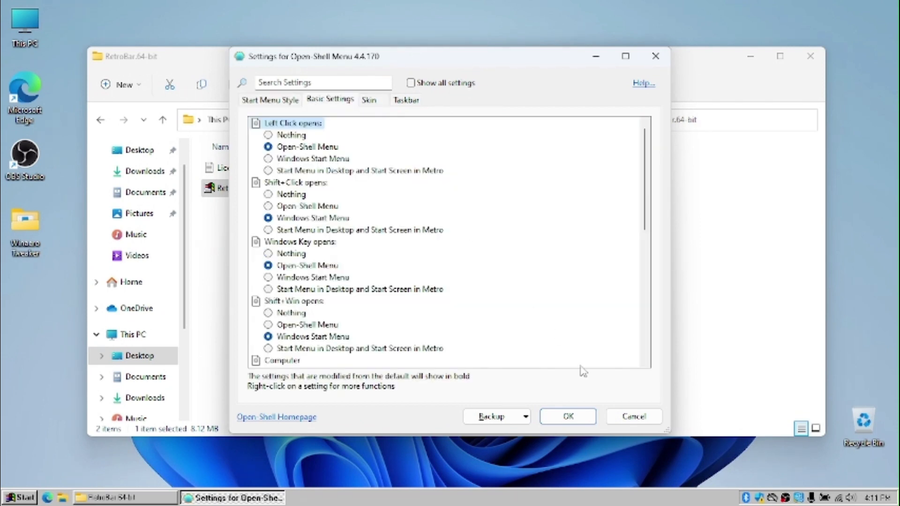
Step: Preview the start menu and recheck the skin selected in the Open-Shell Menu settings
left_click(21, 498)
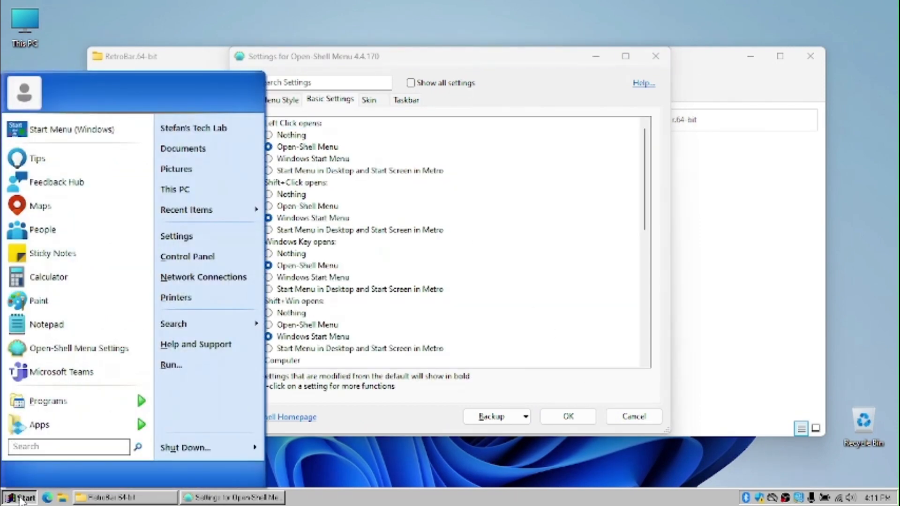
left_click(21, 498)
left_click(369, 100)
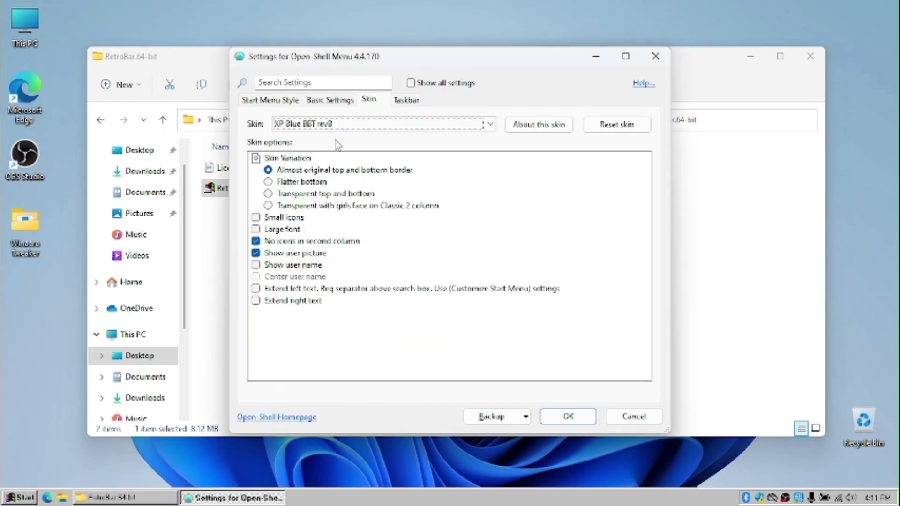
left_click(322, 124)
left_click(323, 123)
left_click(21, 498)
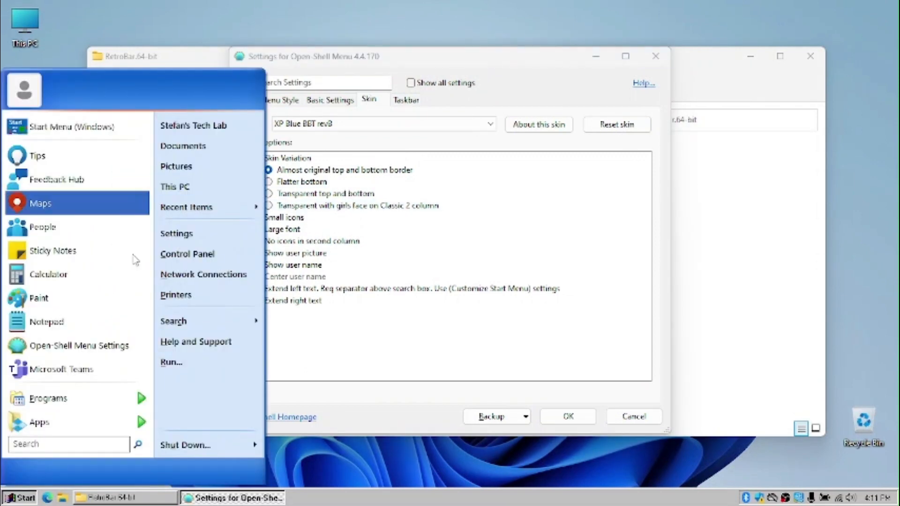
Step: Enable Show user name for the skin, save the Open-Shell settings and check the start menu
left_click(256, 265)
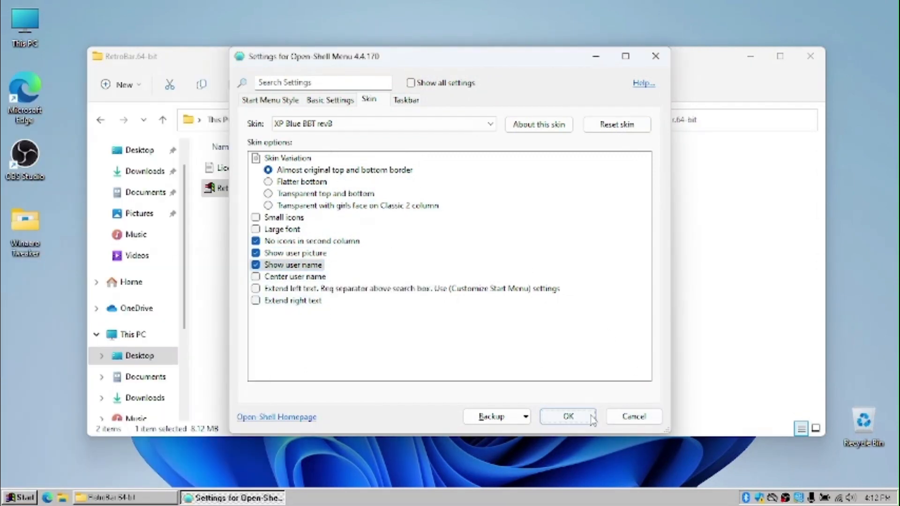
left_click(568, 417)
key("super")
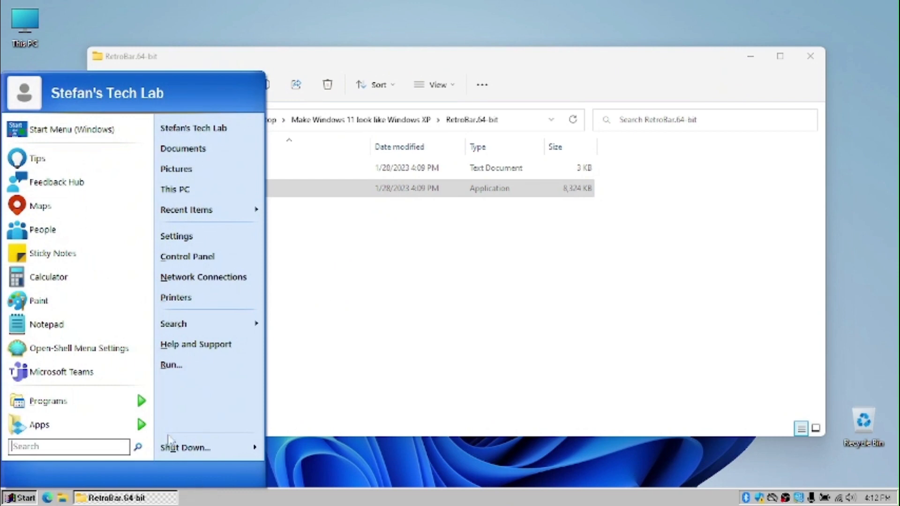
left_click(317, 462)
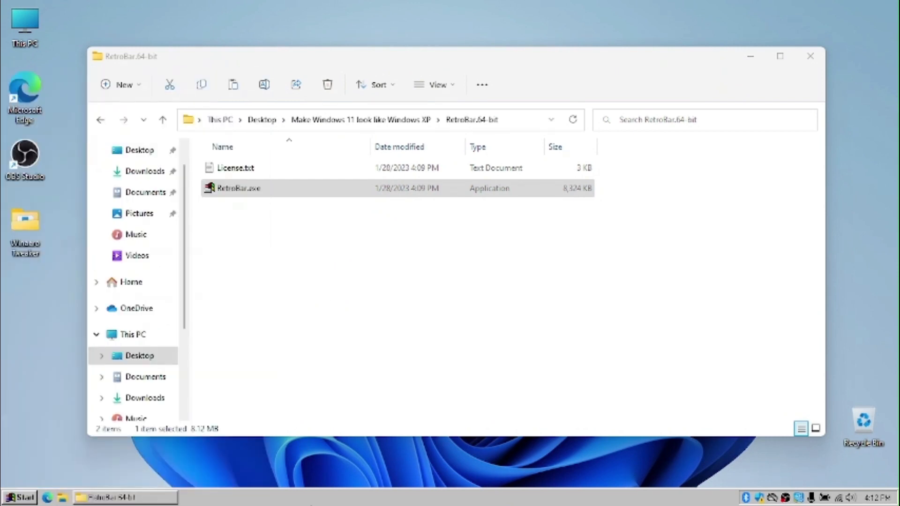
Step: Set the RetroBar theme to Windows XP Blue in its properties and test opening the start menu
right_click(315, 501)
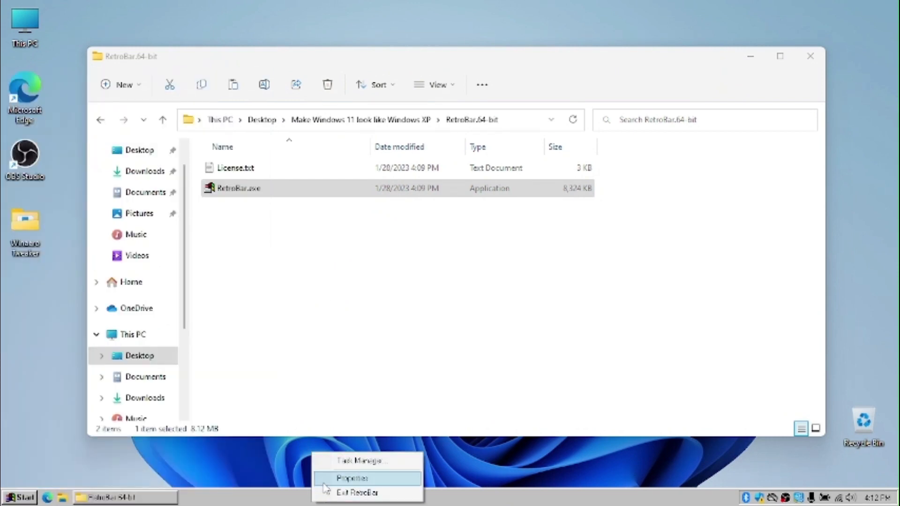
left_click(327, 480)
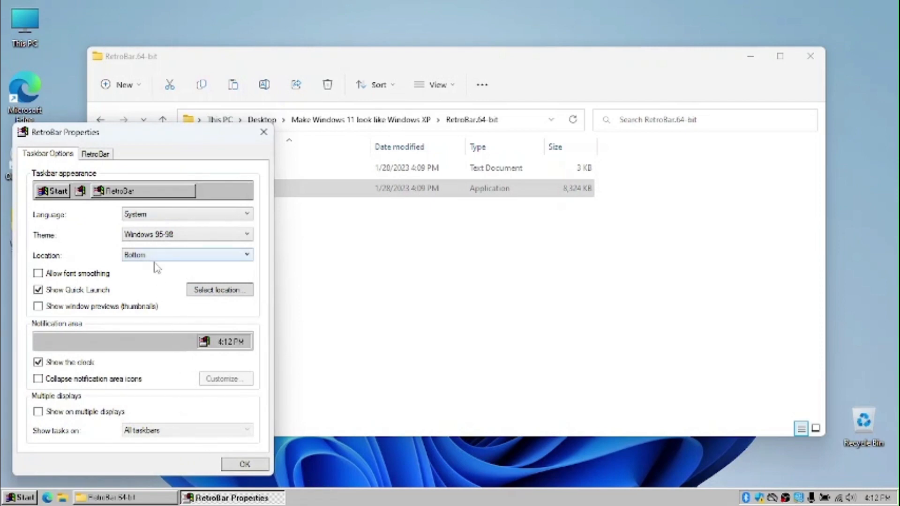
left_click(151, 234)
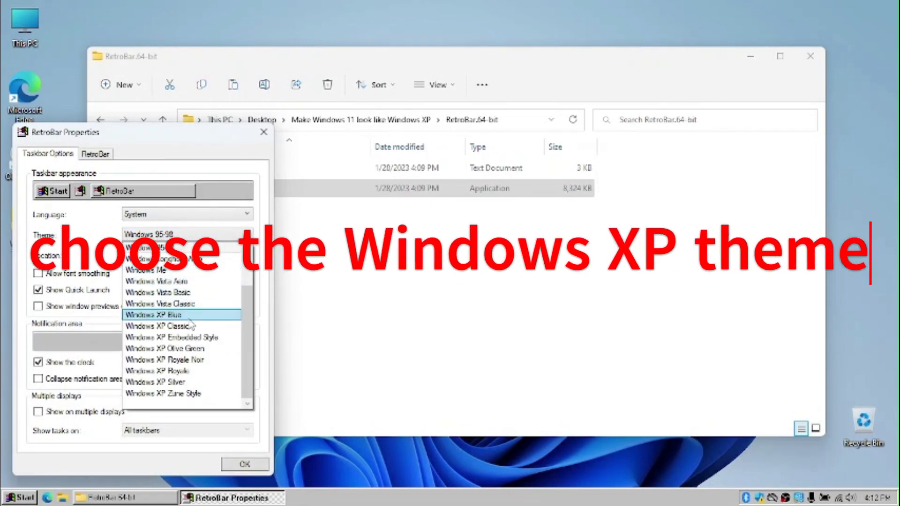
left_click(189, 317)
left_click(33, 496)
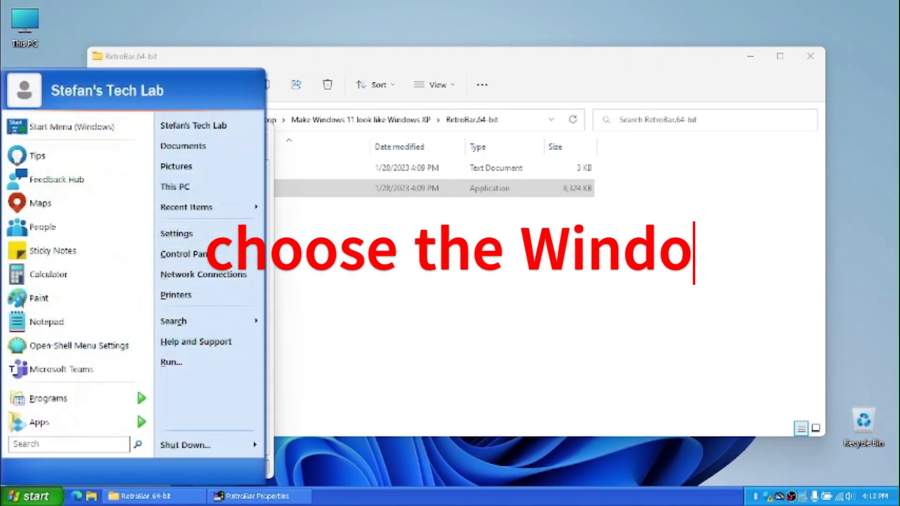
left_click(32, 496)
left_click(33, 496)
left_click(33, 496)
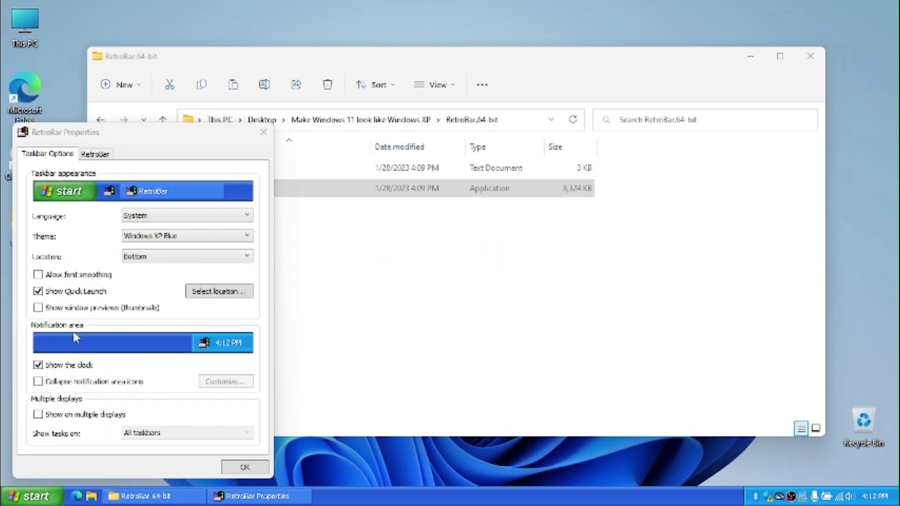
Step: Try the Windows XP Classic, Embedded Style and Olive Green themes in RetroBar and return to Windows XP Blue
left_click(149, 238)
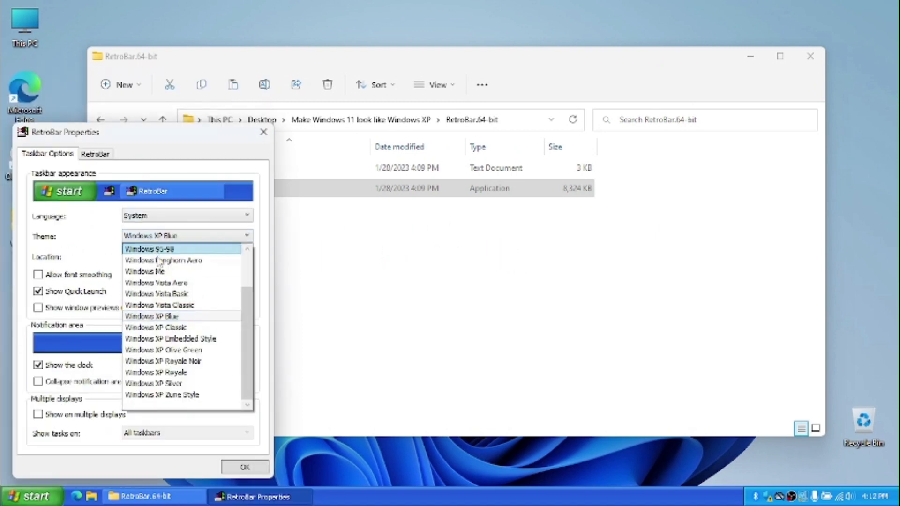
left_click(186, 328)
left_click(174, 239)
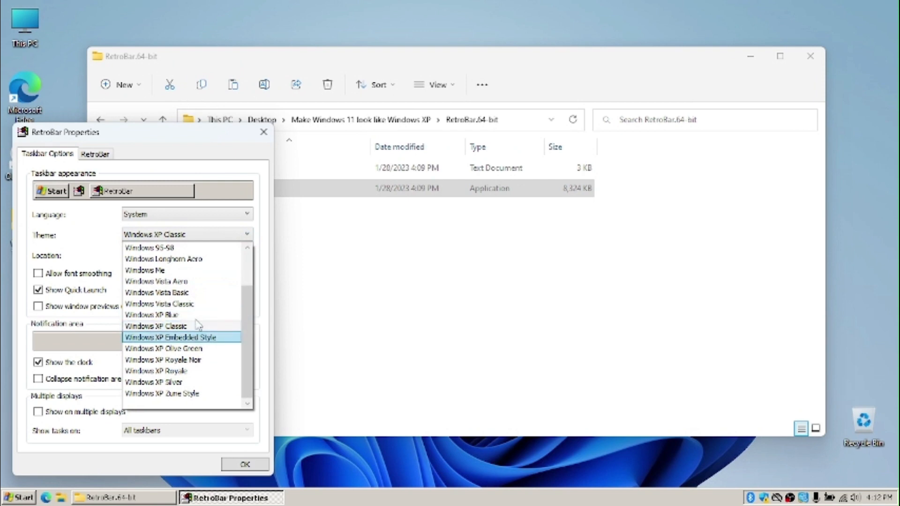
left_click(198, 333)
left_click(173, 239)
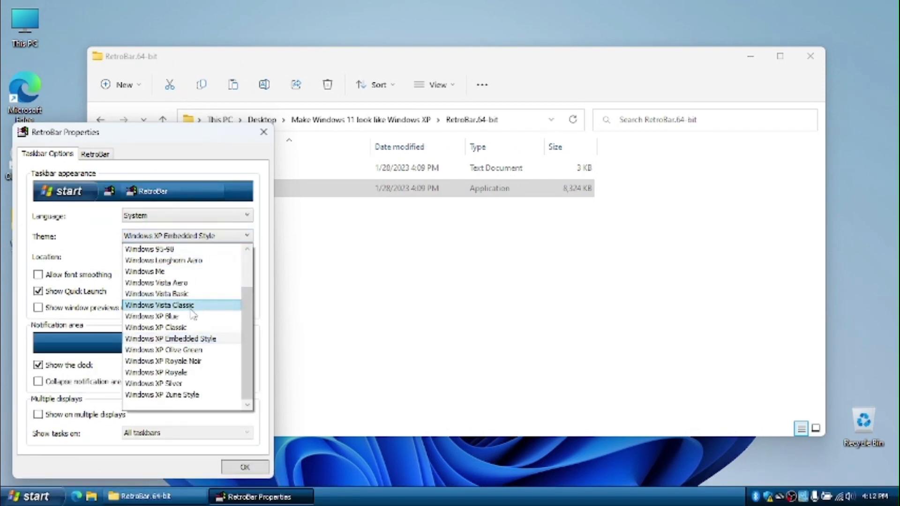
left_click(198, 349)
left_click(190, 240)
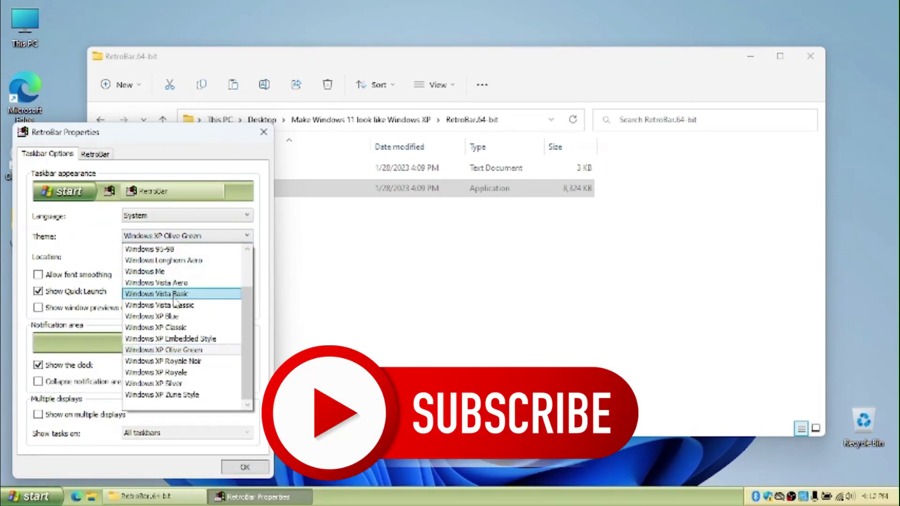
left_click(173, 316)
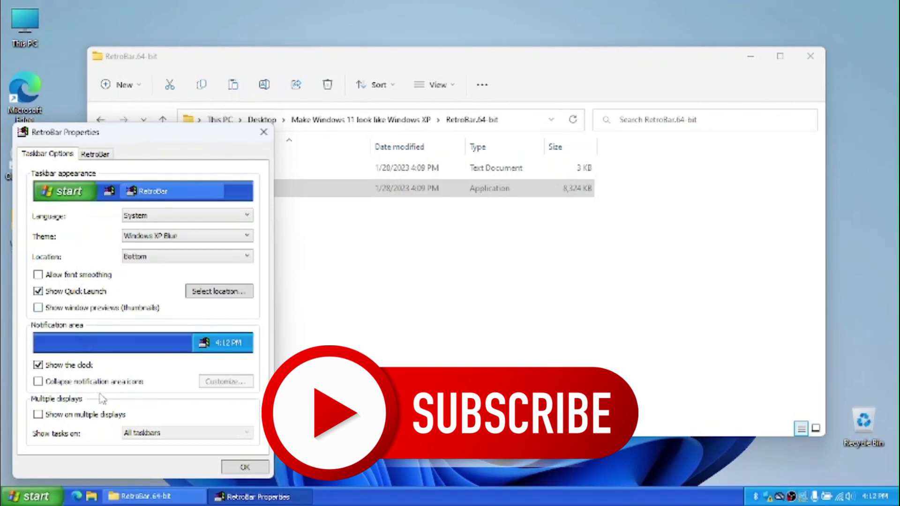
Step: Make RetroBar start automatically at logon, close its properties and check the start menu
left_click(95, 155)
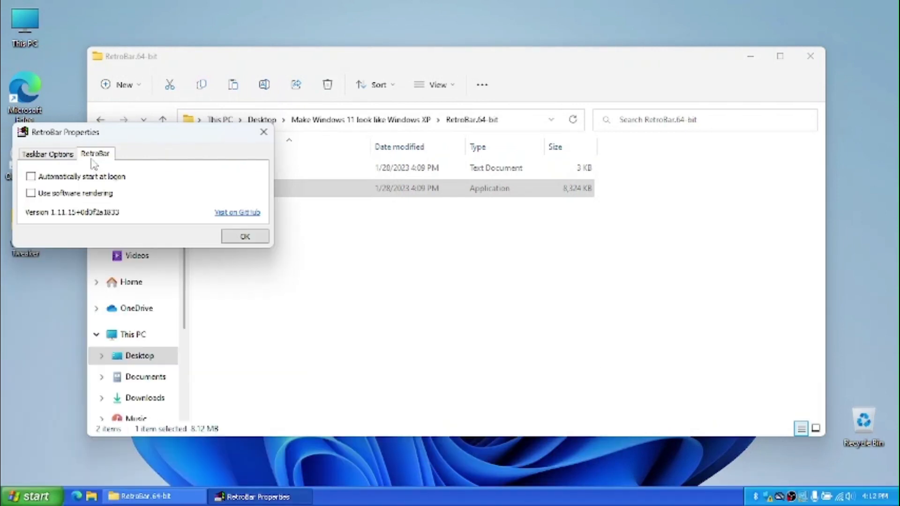
left_click(245, 237)
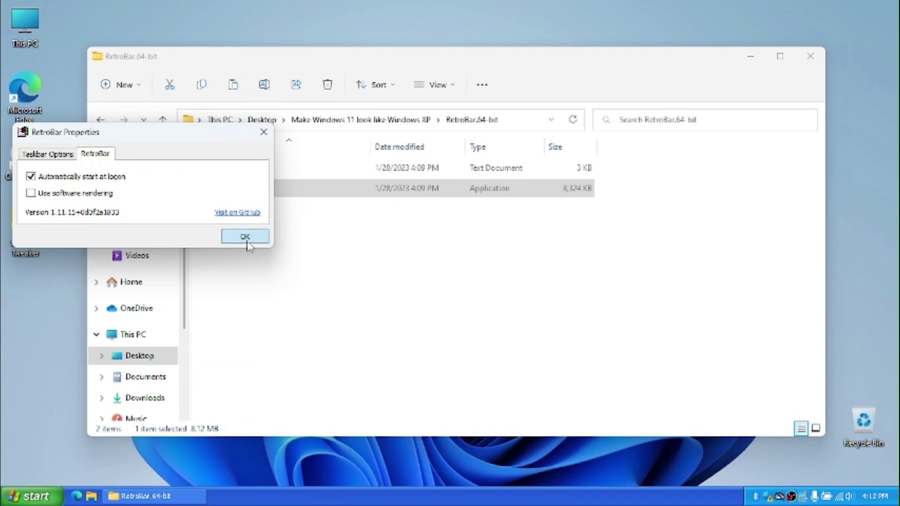
left_click(29, 498)
left_click(29, 498)
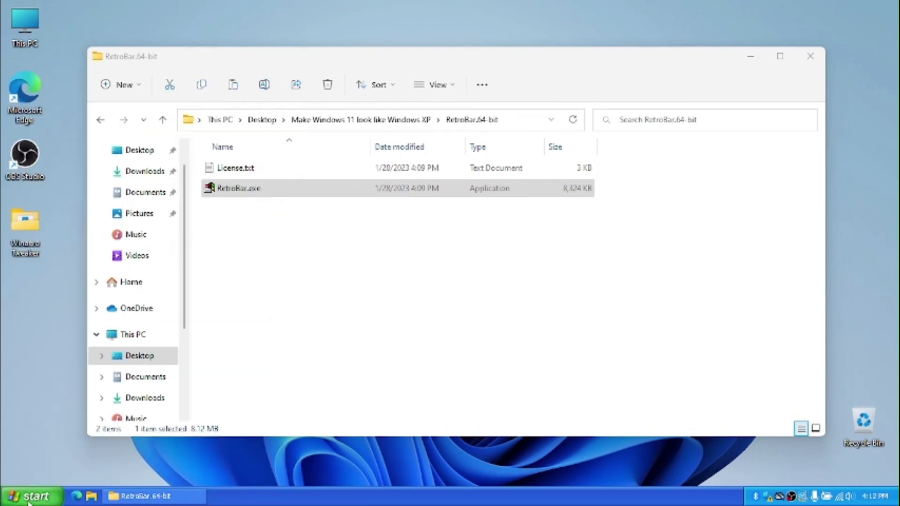
left_click(29, 498)
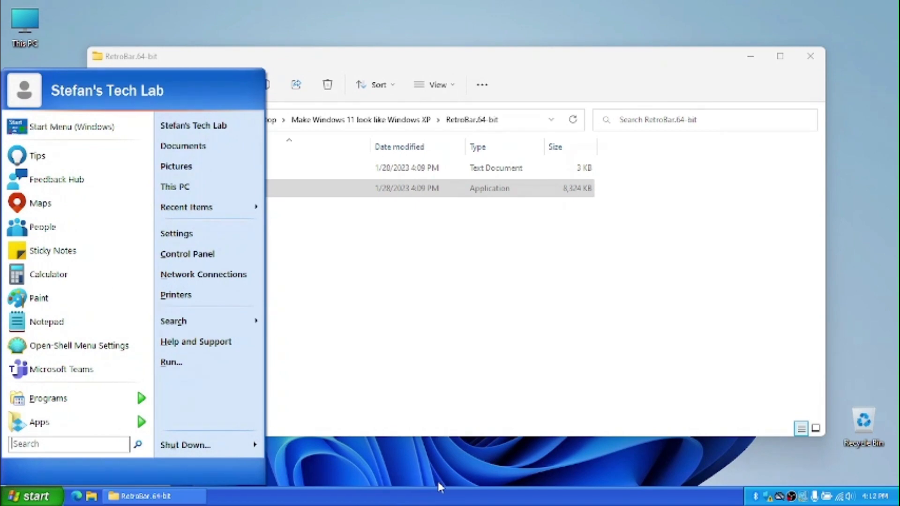
Step: Run WindowBlinds11_setup.exe from the Make Windows 11 look like Windows XP folder and bring up its setup window
left_click(440, 487)
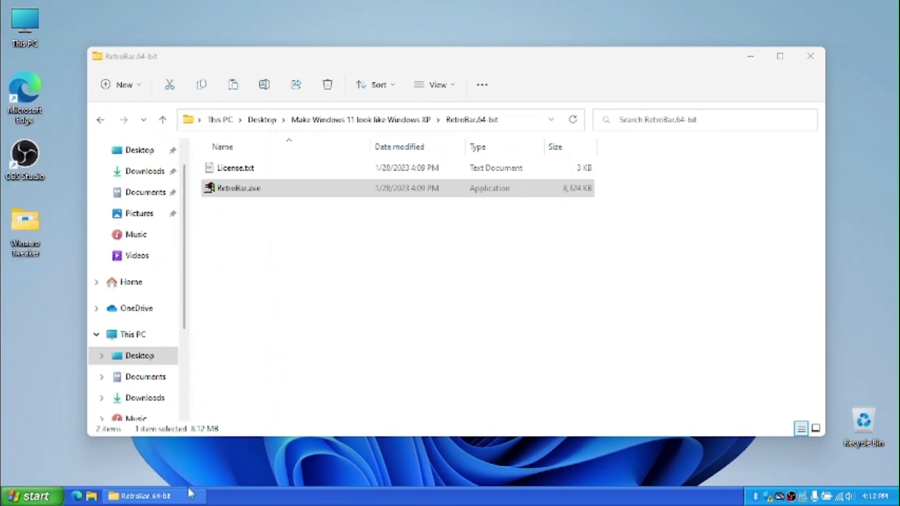
left_click(359, 120)
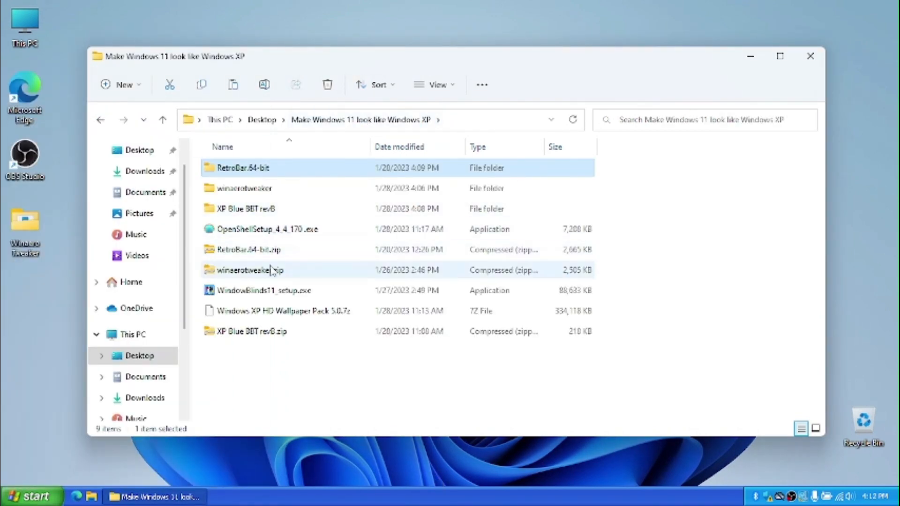
double_click(263, 292)
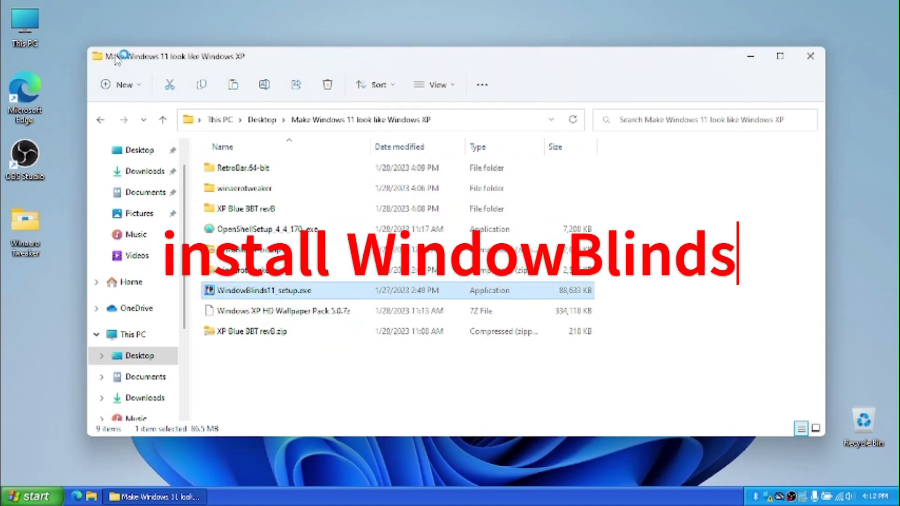
left_click_drag(684, 63, 641, 57)
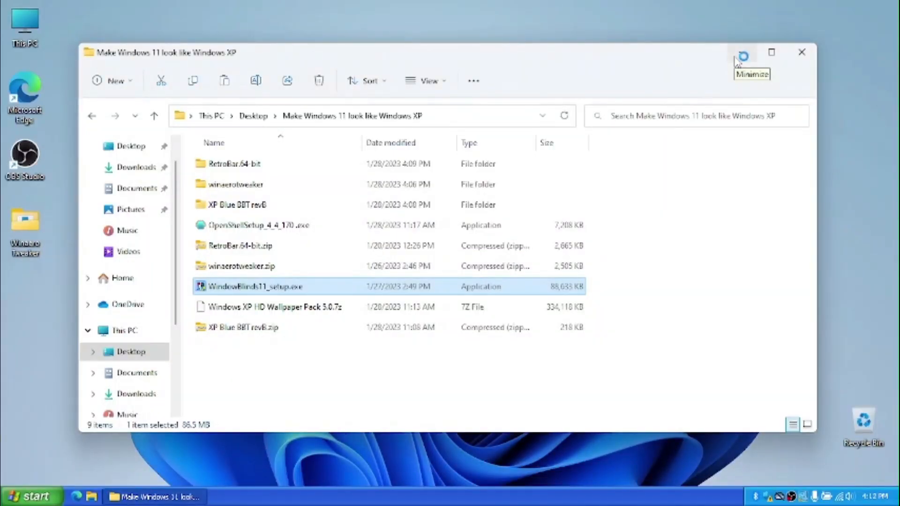
left_click(739, 55)
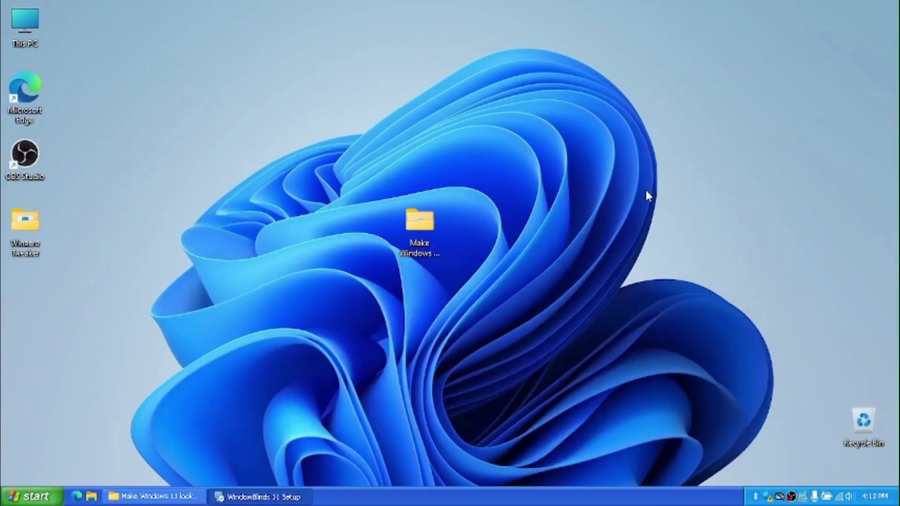
left_click(254, 497)
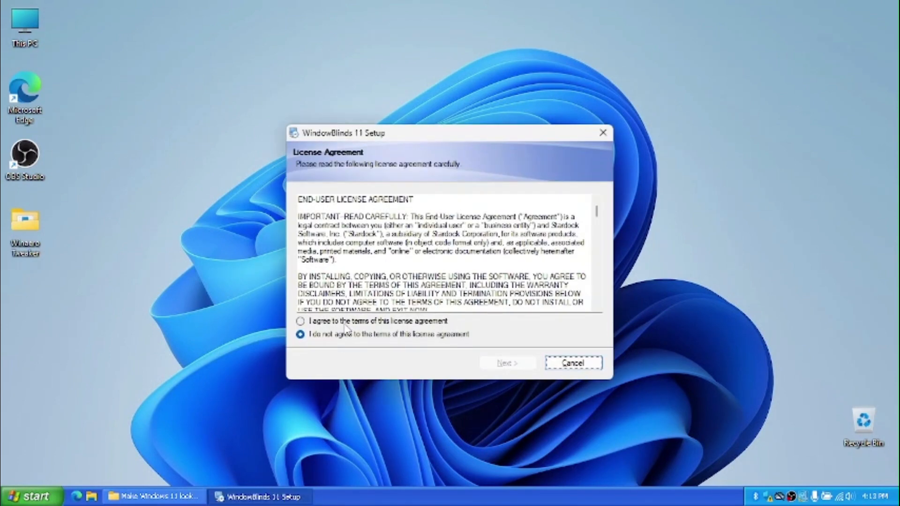
Step: Accept the WindowBlinds 11 license agreement and keep the default installation folder
left_click(347, 321)
left_click(522, 365)
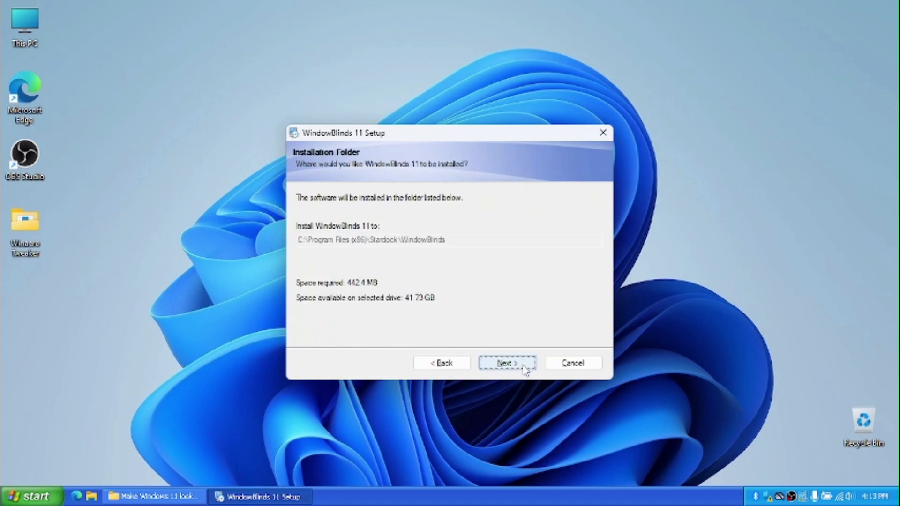
left_click(525, 371)
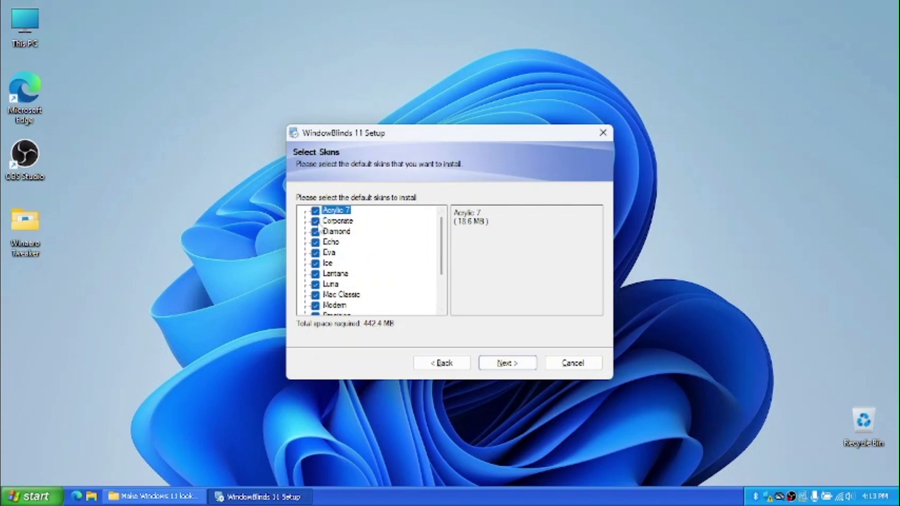
Step: Keep only the Lantana, Luna, Win8 and Win8 Metro skins selected for installation and continue the WindowBlinds setup
left_click(315, 253)
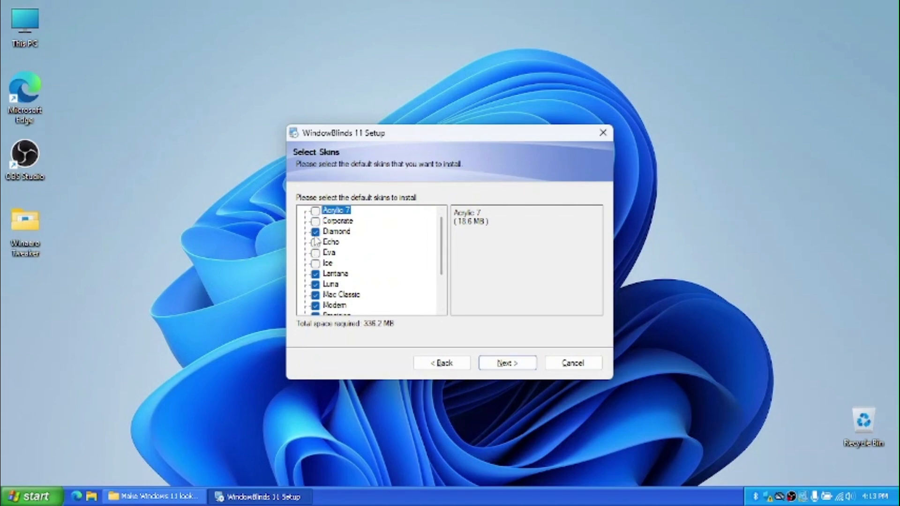
scroll(317, 248, "down", 2)
left_click(315, 253)
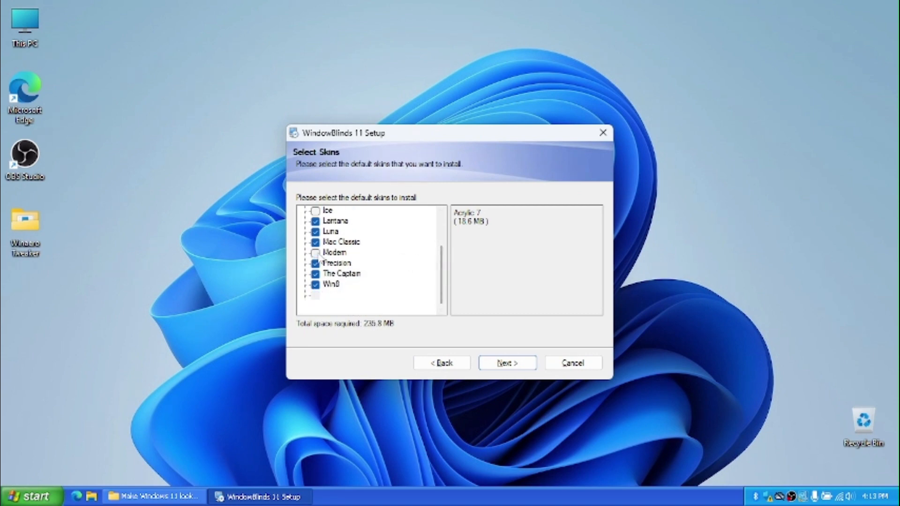
left_click(324, 263)
left_click(315, 274)
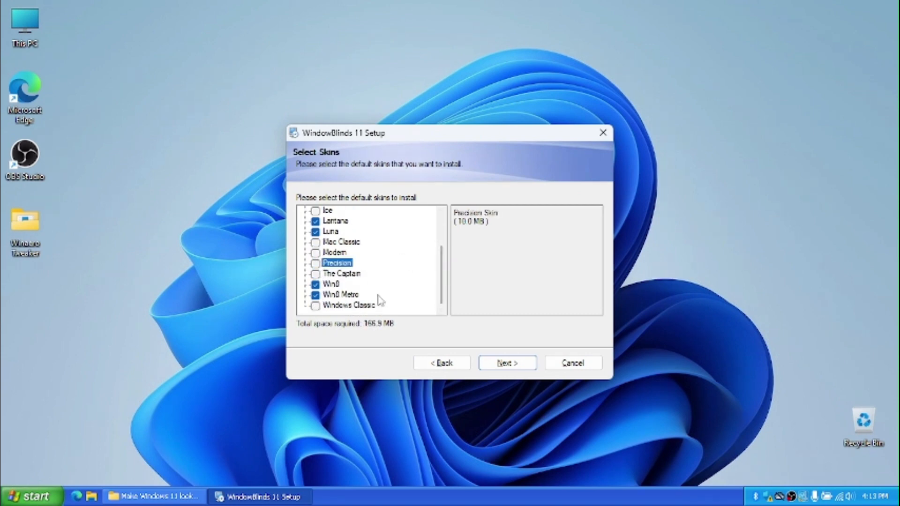
left_click(507, 363)
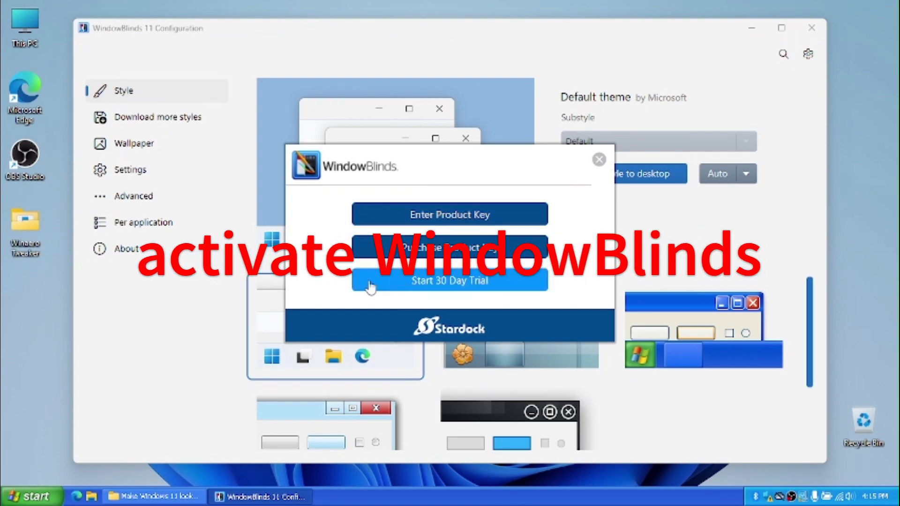
Step: Start the WindowBlinds 30-day trial, validate it through the Stardock activation email in the Tempail mailbox and finish the activation
left_click(448, 280)
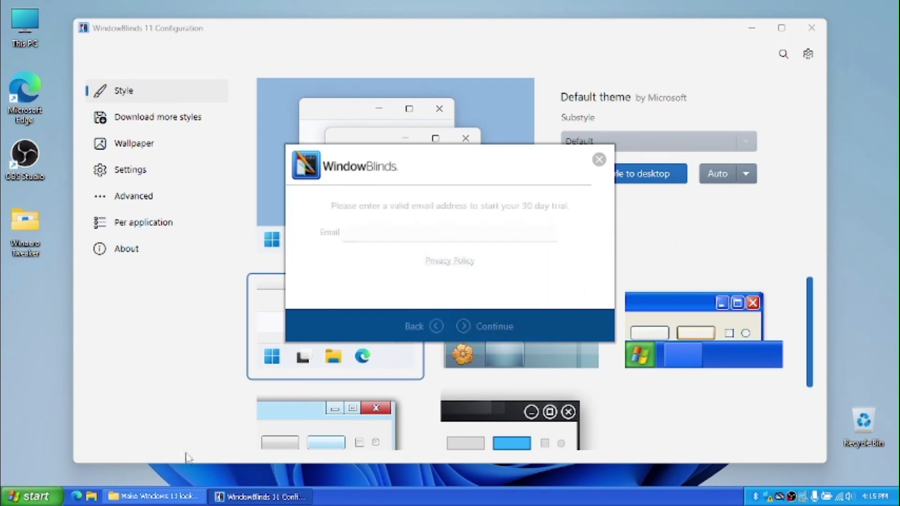
left_click(75, 497)
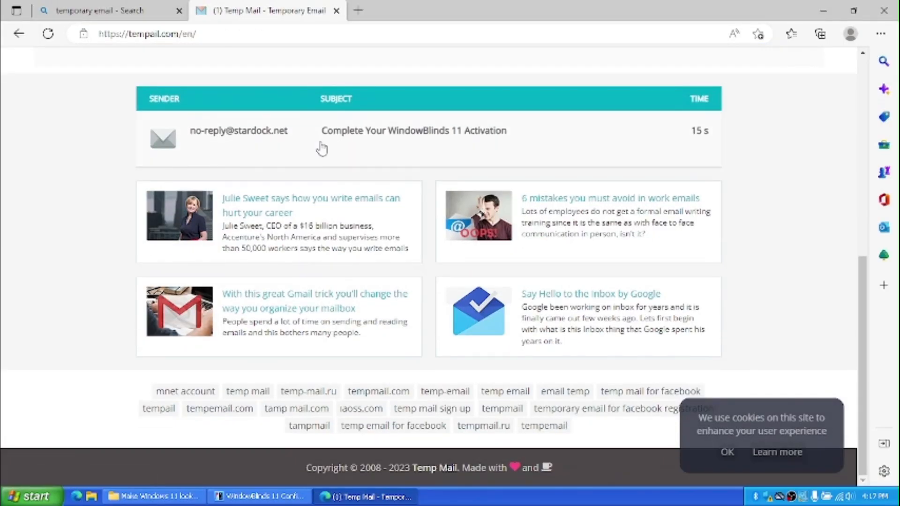
left_click(322, 149)
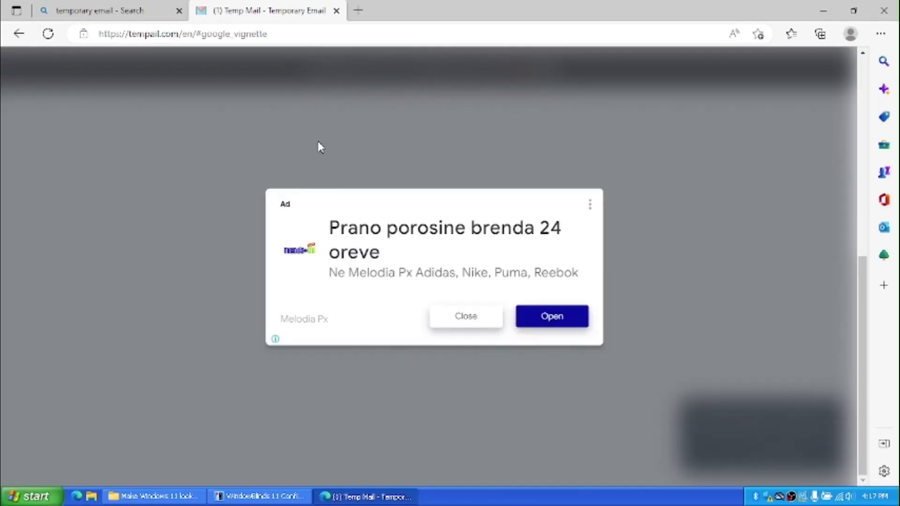
left_click(458, 315)
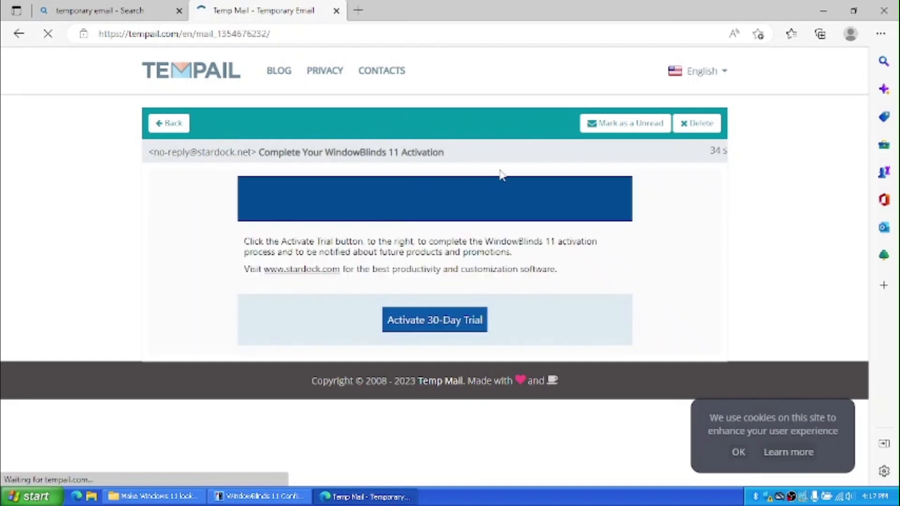
left_click(425, 349)
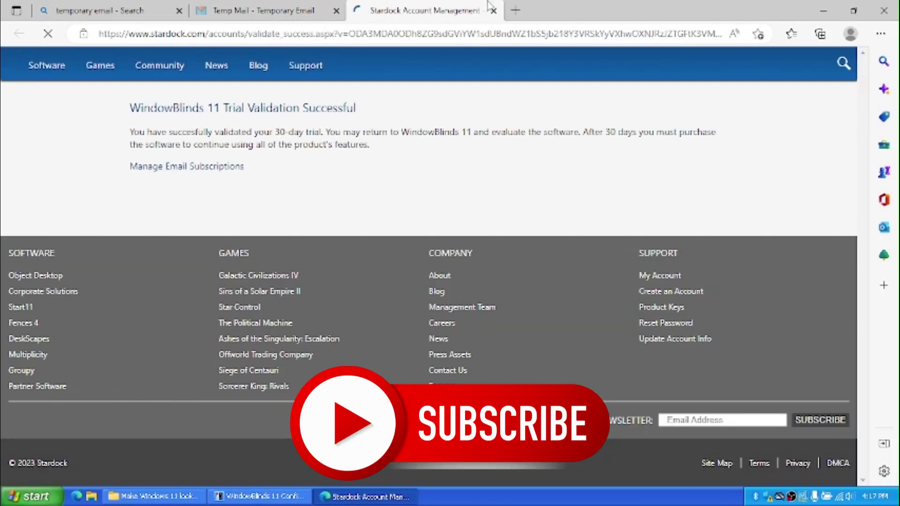
left_click(884, 10)
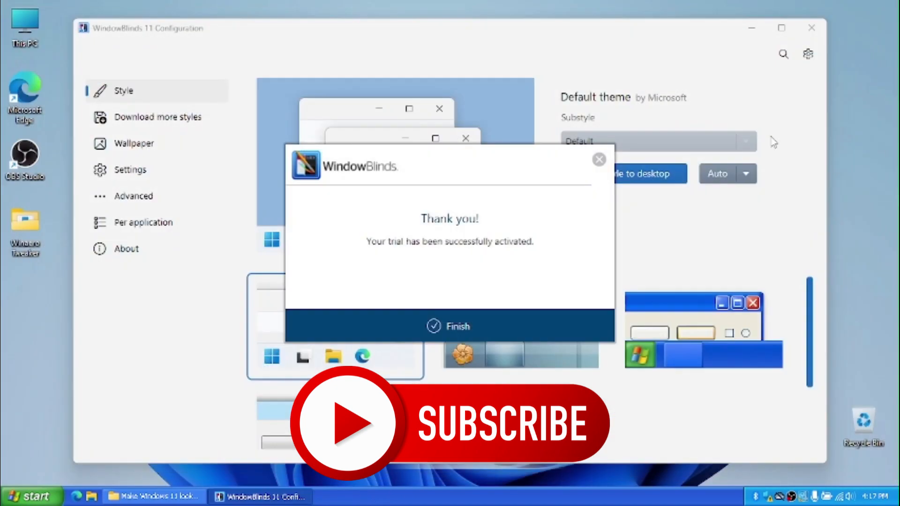
left_click(480, 324)
Step: Apply the Luna style to the desktop, accept the theme reminder and close the WindowBlinds configuration
scroll(516, 211, "down", 5)
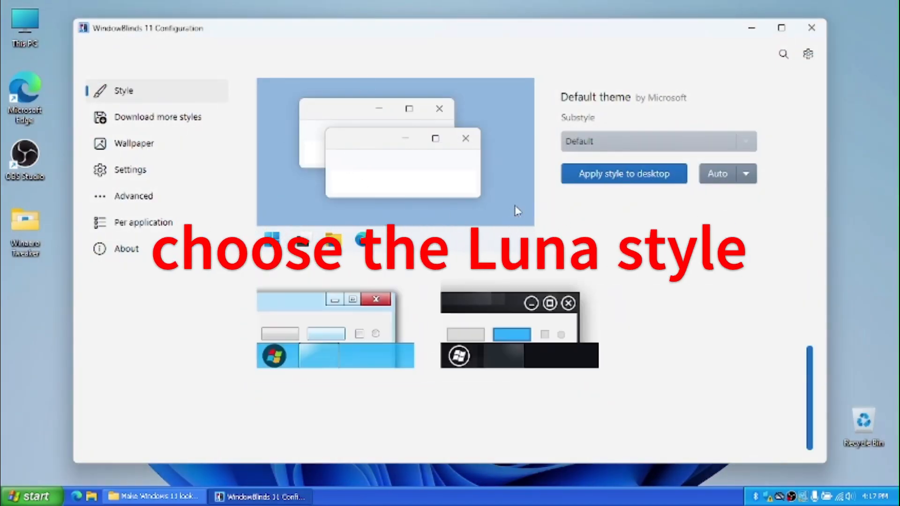
scroll(612, 269, "up", 3)
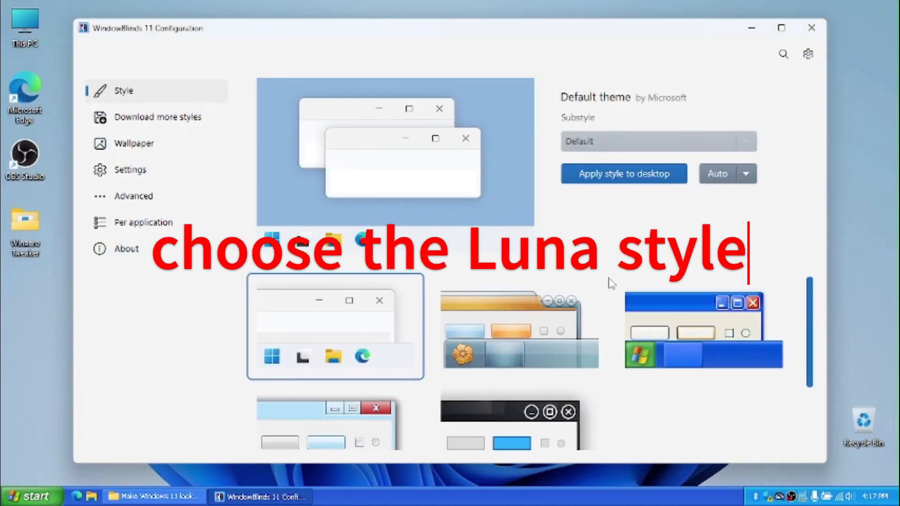
left_click(682, 317)
left_click(617, 176)
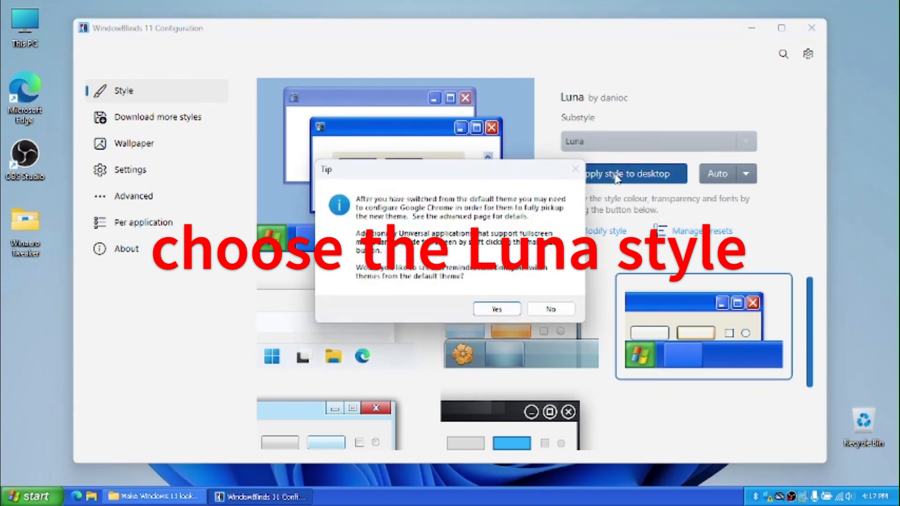
left_click(496, 309)
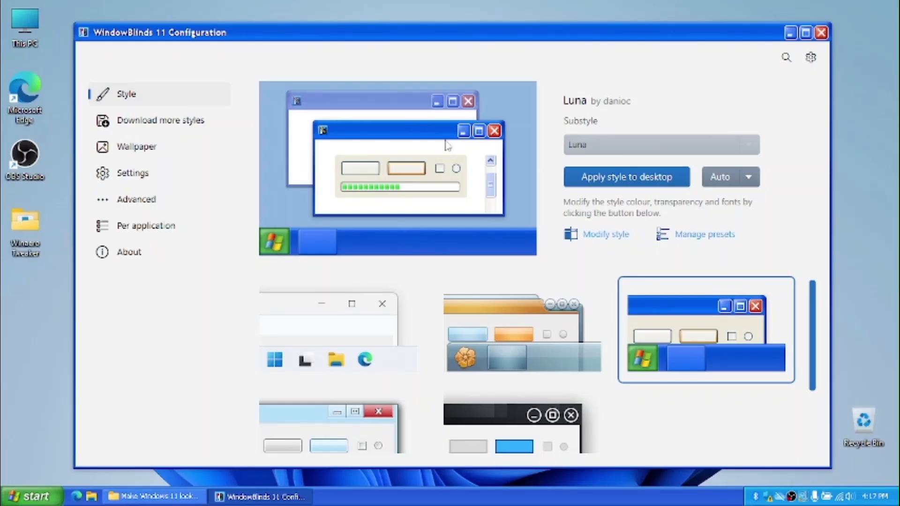
left_click_drag(129, 35, 104, 25)
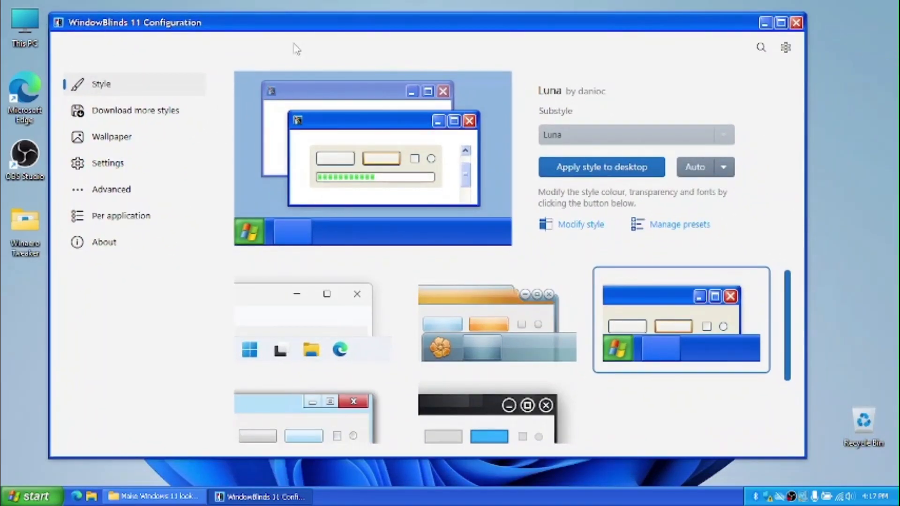
left_click(798, 26)
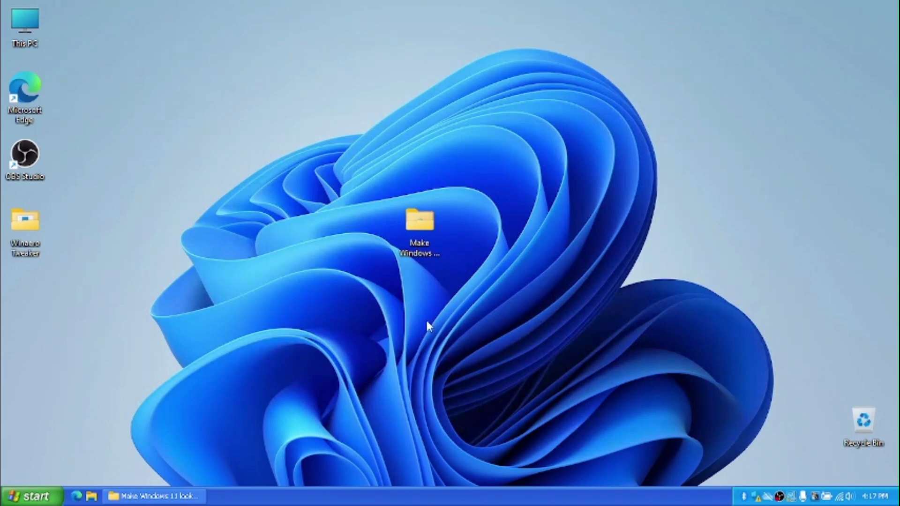
Step: Extract Windows XP HD Wallpaper Pack 5.0.7z from the desktop folder into its own subfolder
double_click(433, 237)
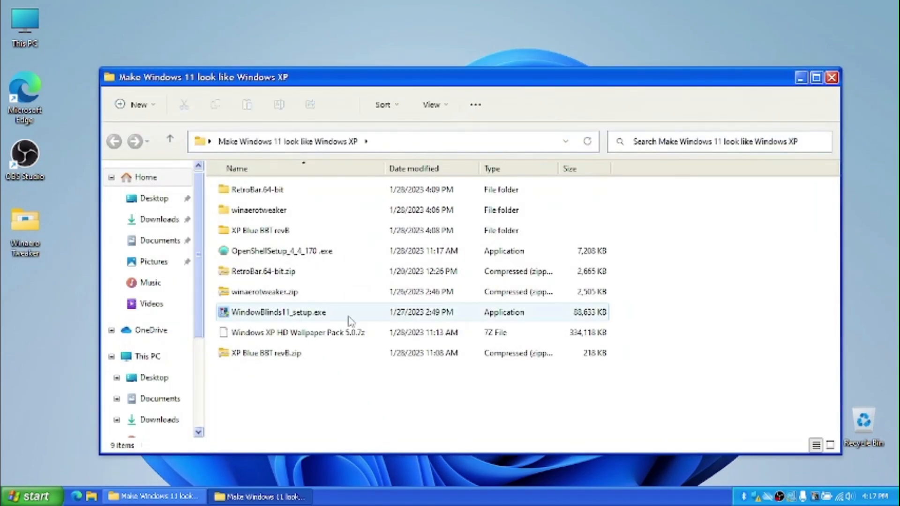
left_click(288, 337)
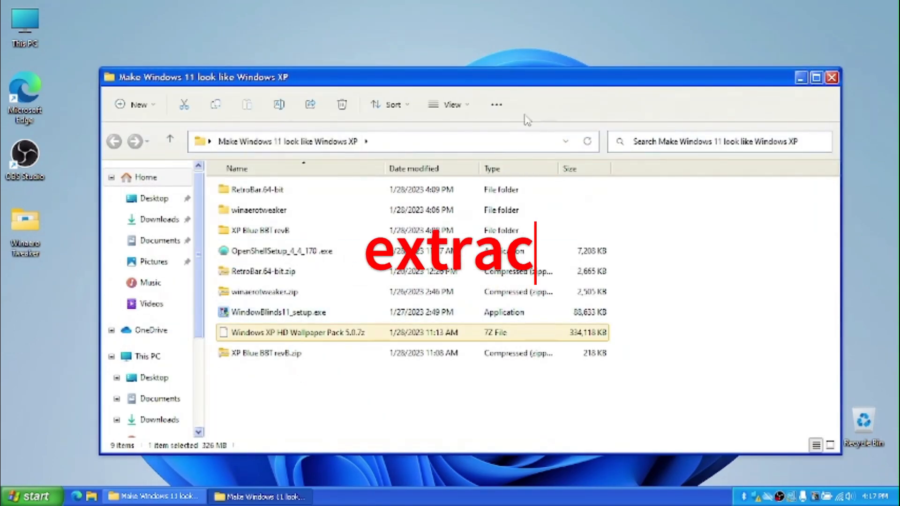
right_click(327, 336)
left_click(375, 318)
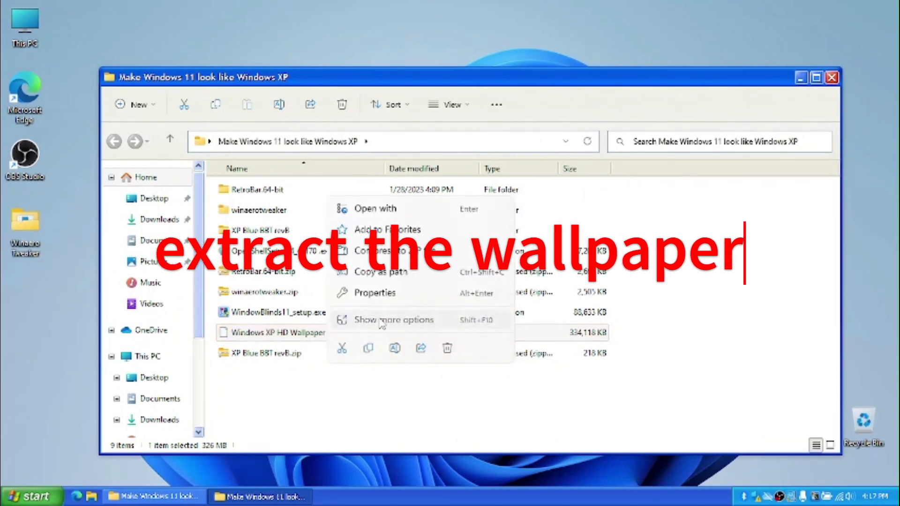
mouse_move(491, 117)
left_click(605, 171)
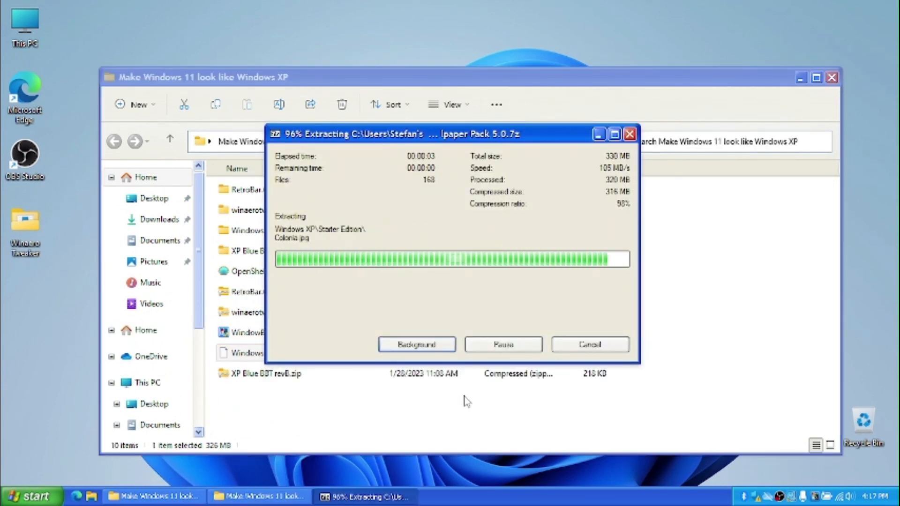
Step: Set Bliss.jpg from the wallpaper pack's Windows XP folder as the desktop background and check the desktop
double_click(312, 232)
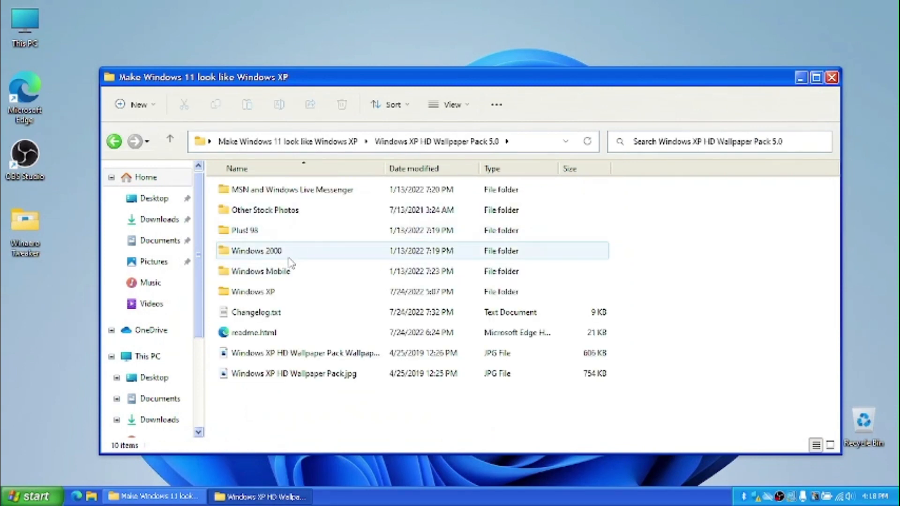
double_click(276, 293)
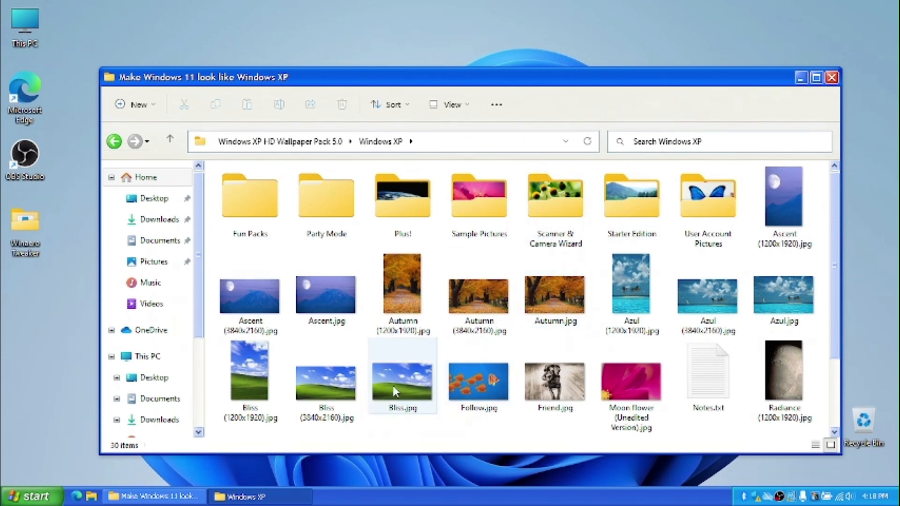
left_click(407, 384)
right_click(406, 384)
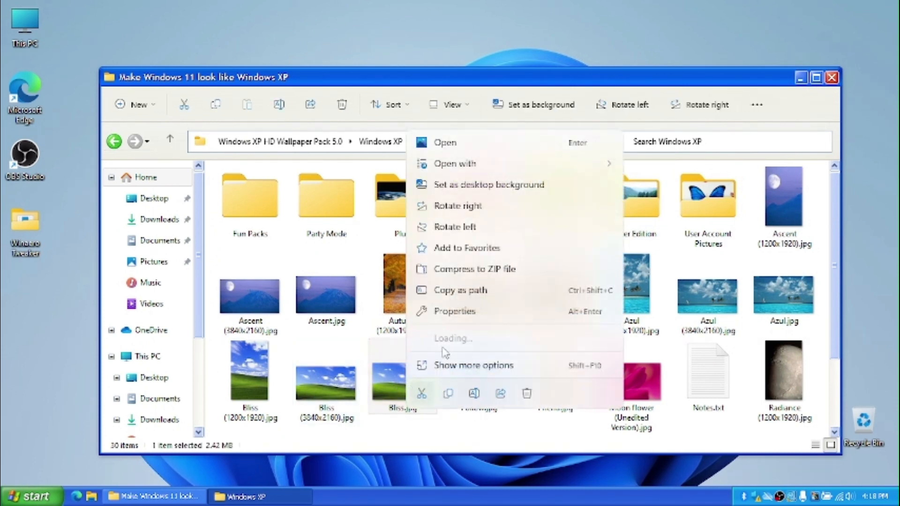
left_click(487, 187)
left_click(801, 78)
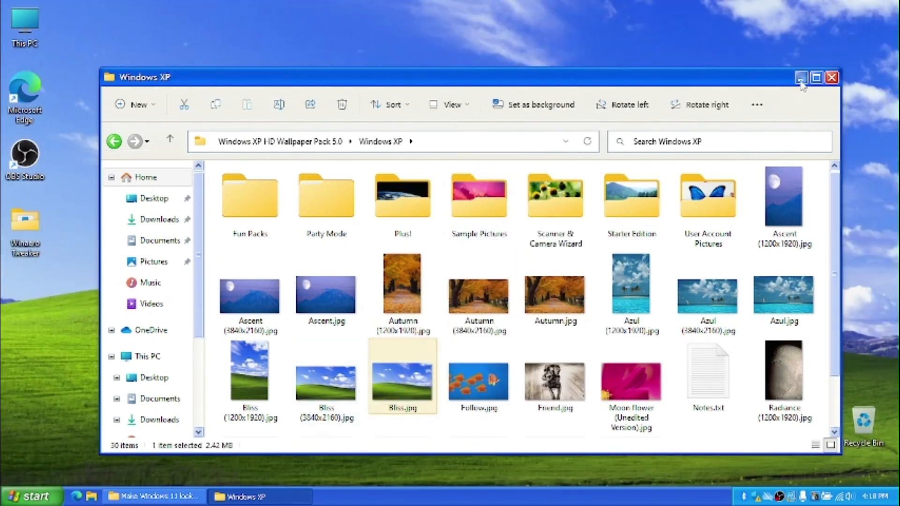
left_click(801, 77)
left_click_drag(588, 388, 479, 235)
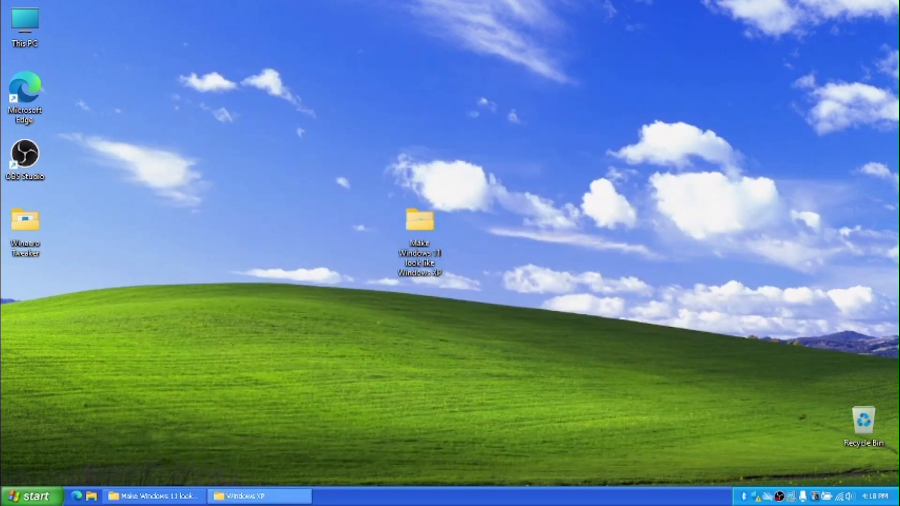
Step: Close the Windows XP wallpaper folder and bring up the Make Windows 11 look like Windows XP folder
left_click(239, 496)
left_click(832, 77)
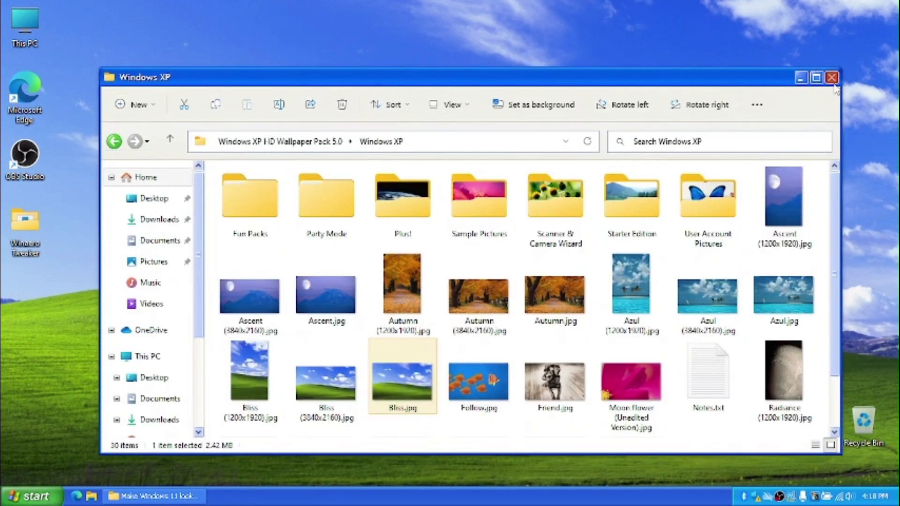
left_click(159, 496)
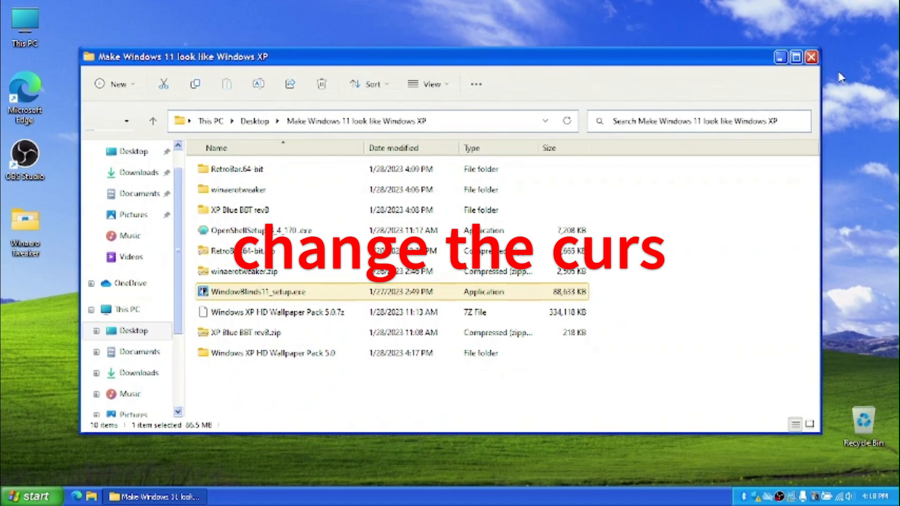
Step: Close the Make Windows 11 look like Windows XP folder and open the mouse cursor properties from the personalization theme settings
left_click(811, 56)
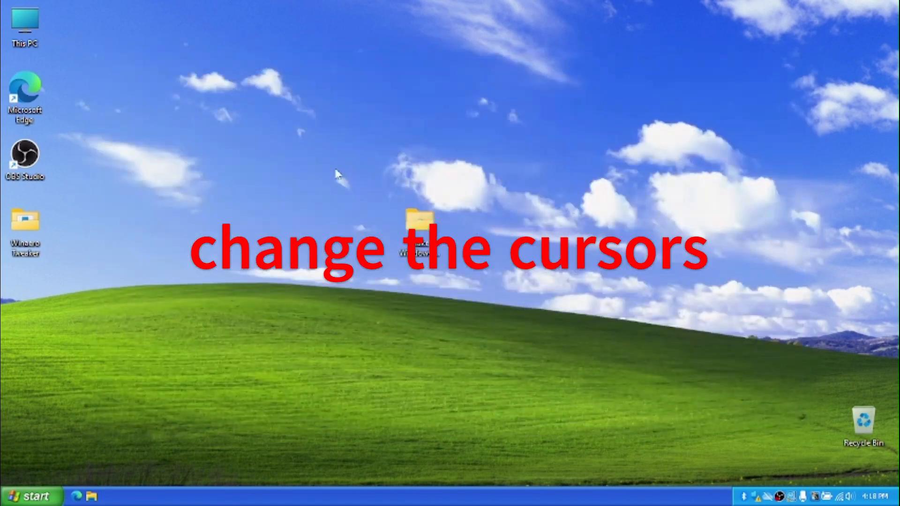
right_click(228, 175)
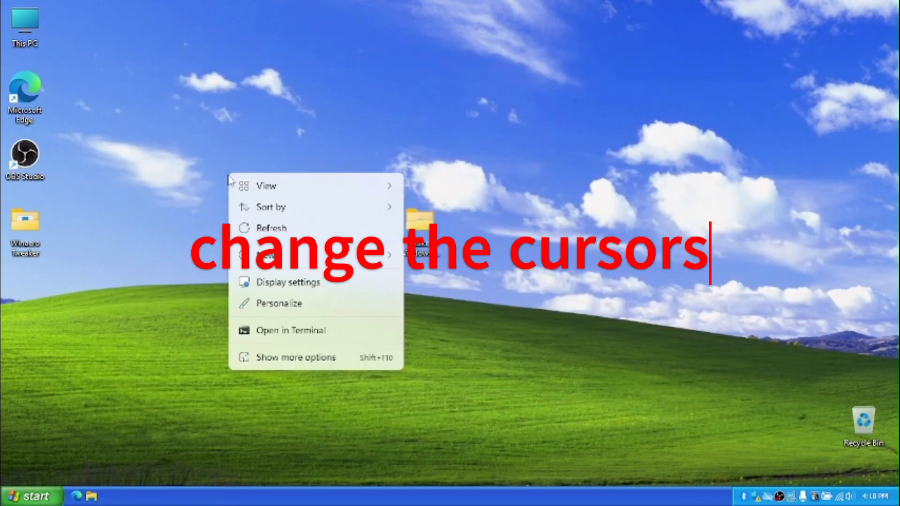
left_click(260, 308)
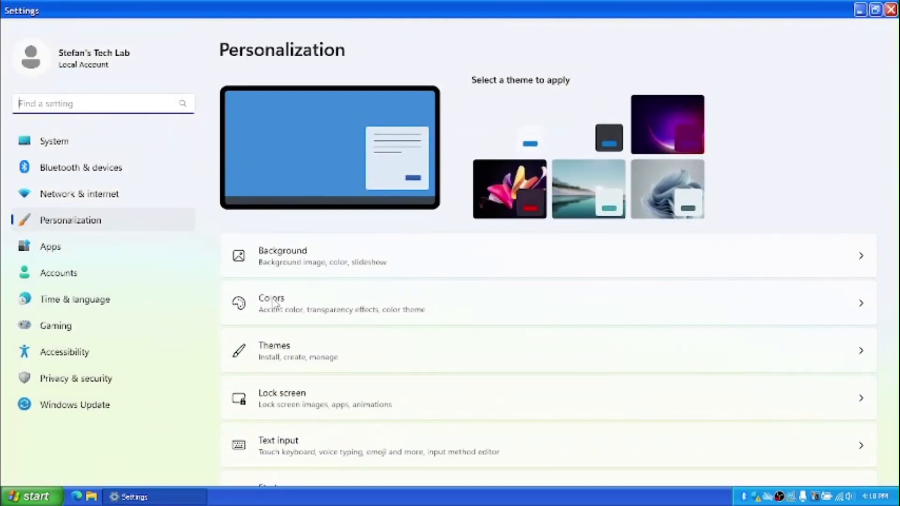
left_click(287, 363)
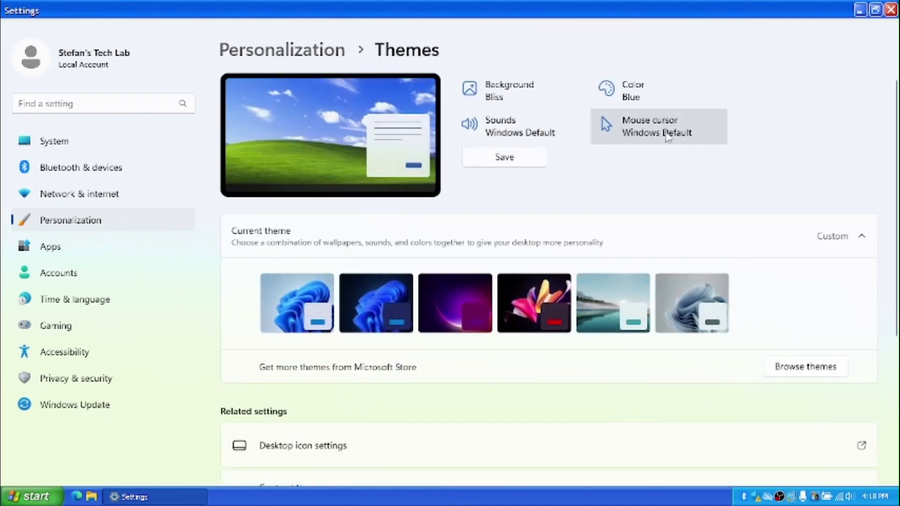
left_click(667, 135)
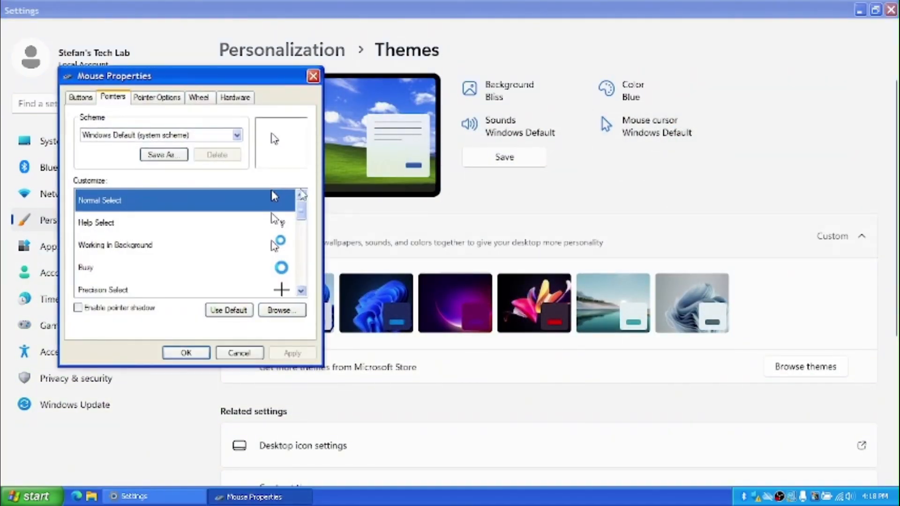
Step: Set the pointer scheme to (None), apply and accept it, and close the Settings window
left_click(425, 136)
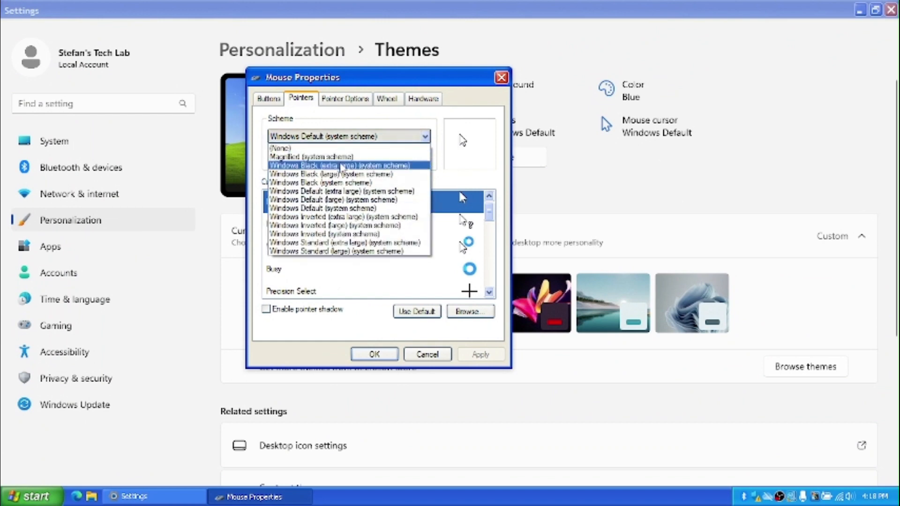
left_click(317, 149)
left_click(479, 355)
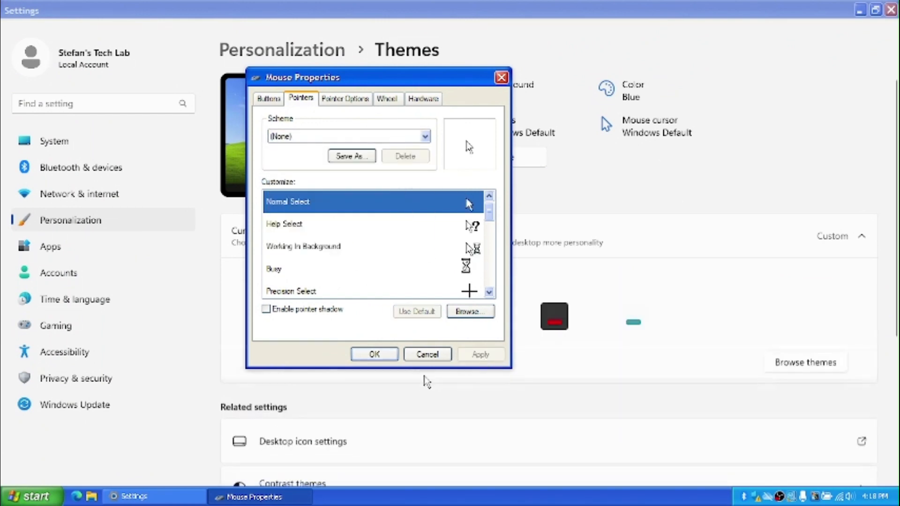
left_click(375, 354)
left_click_drag(450, 9, 356, 68)
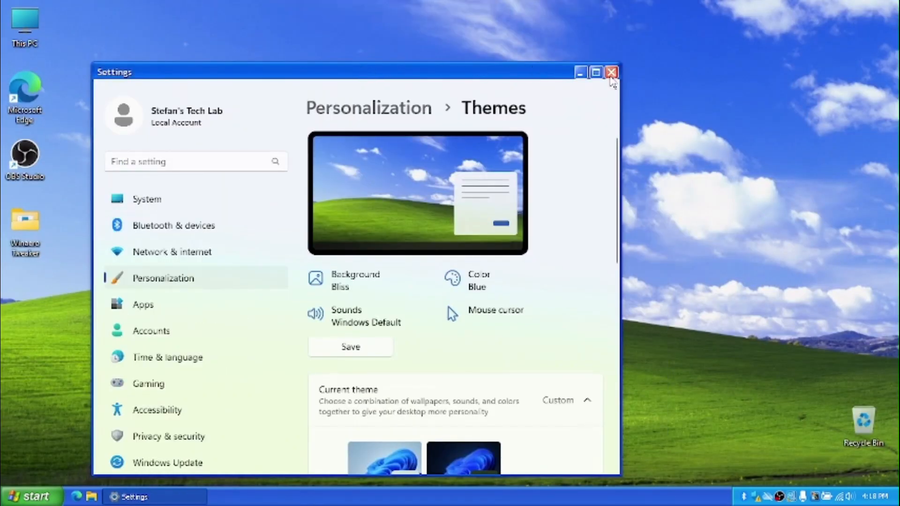
left_click(611, 72)
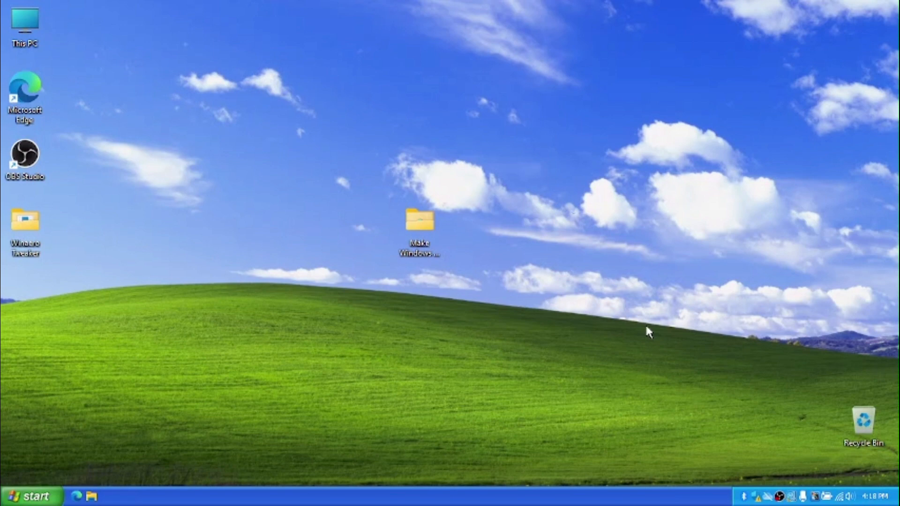
Step: Check the XP-style desktop and its Start menu, leaving the menu closed
left_click_drag(645, 329, 343, 188)
key("super")
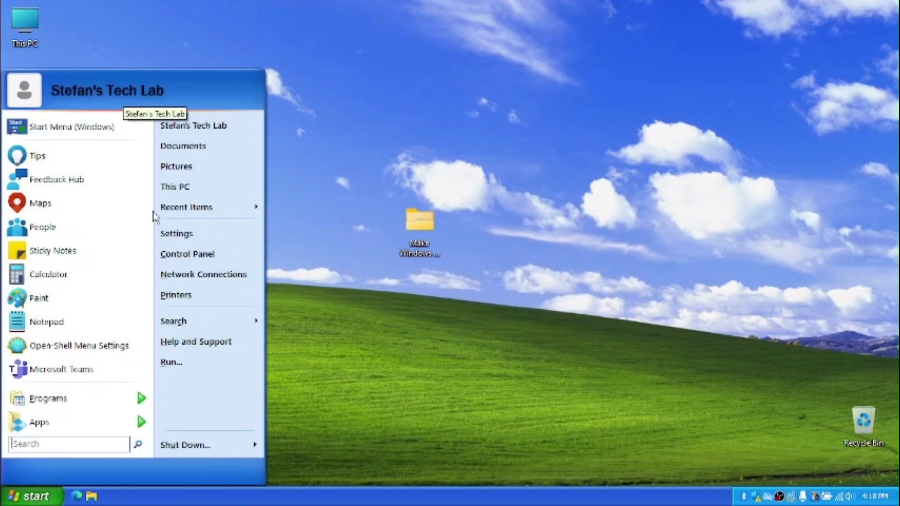
left_click(553, 273)
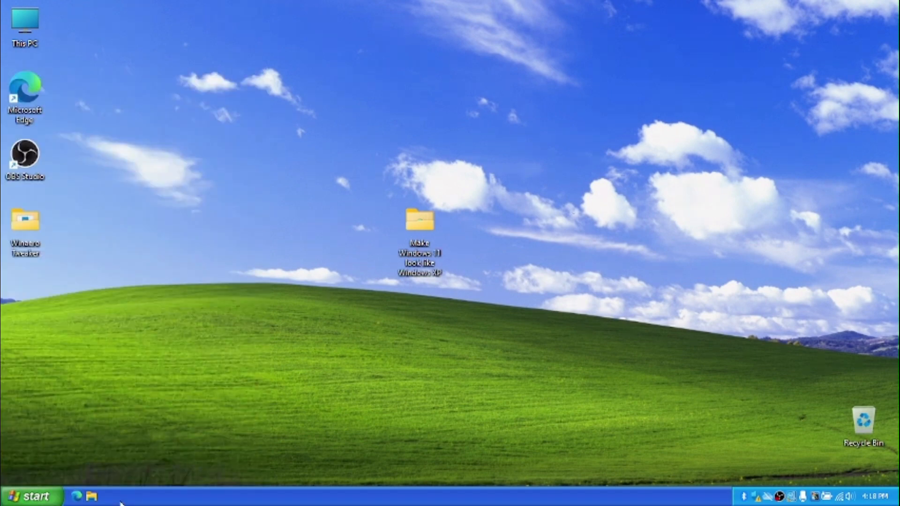
Step: Open This PC to examine the restyled window and its three drives, and close it
double_click(20, 20)
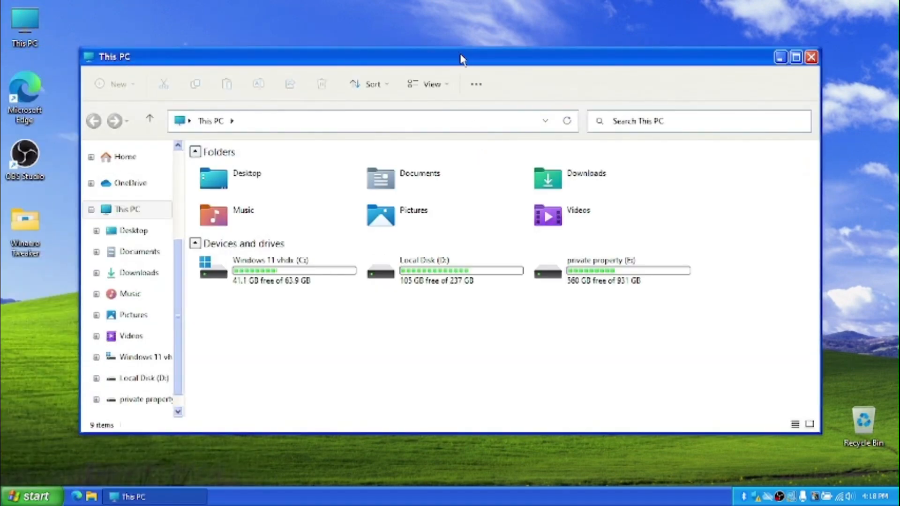
left_click_drag(462, 56, 444, 74)
left_click_drag(688, 322, 274, 284)
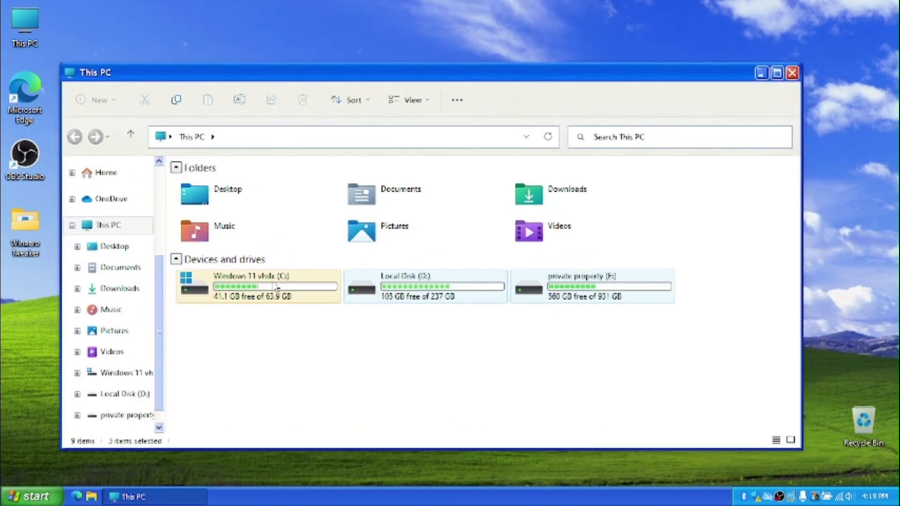
left_click(792, 74)
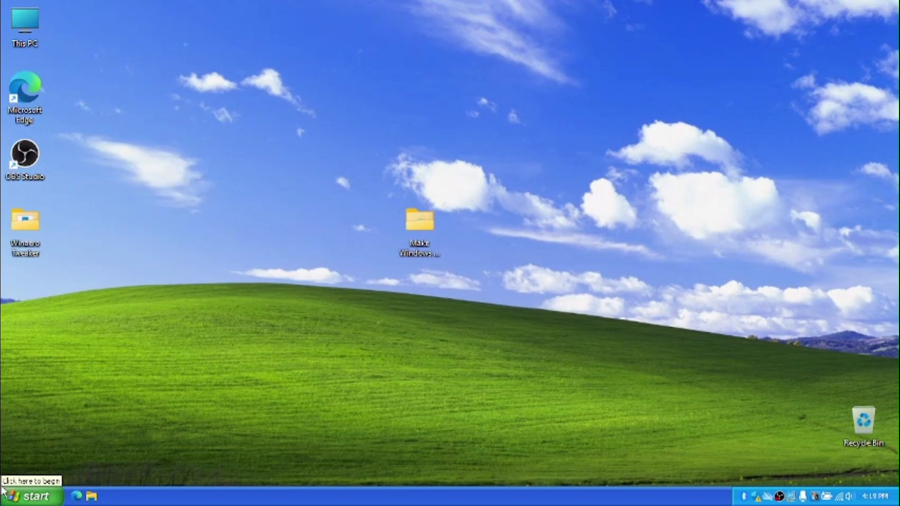
Step: Check that the taskbar's XP start button opens and closes the Start menu
left_click(40, 500)
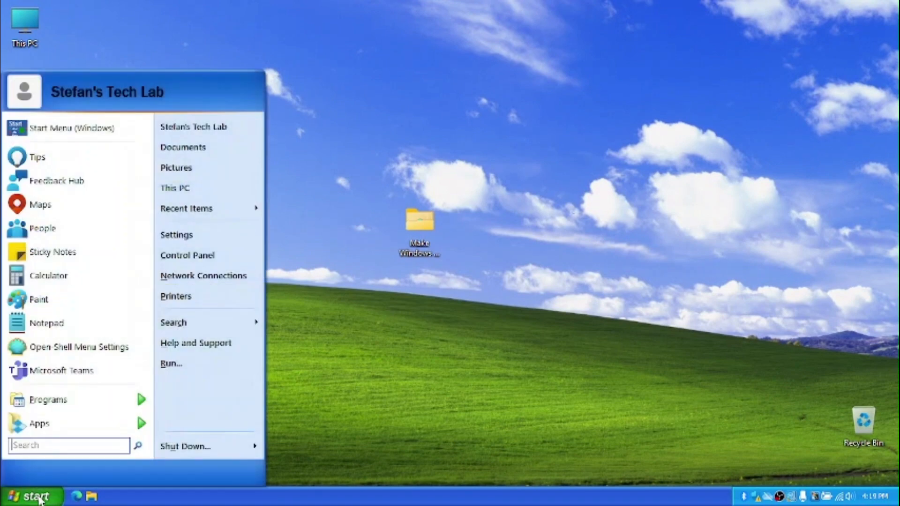
left_click(40, 499)
left_click_drag(192, 335, 515, 386)
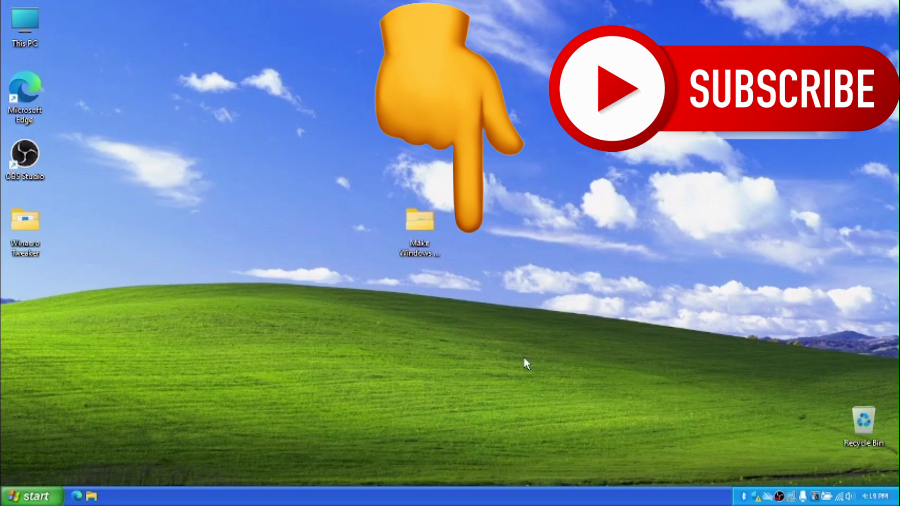
right_click(778, 505)
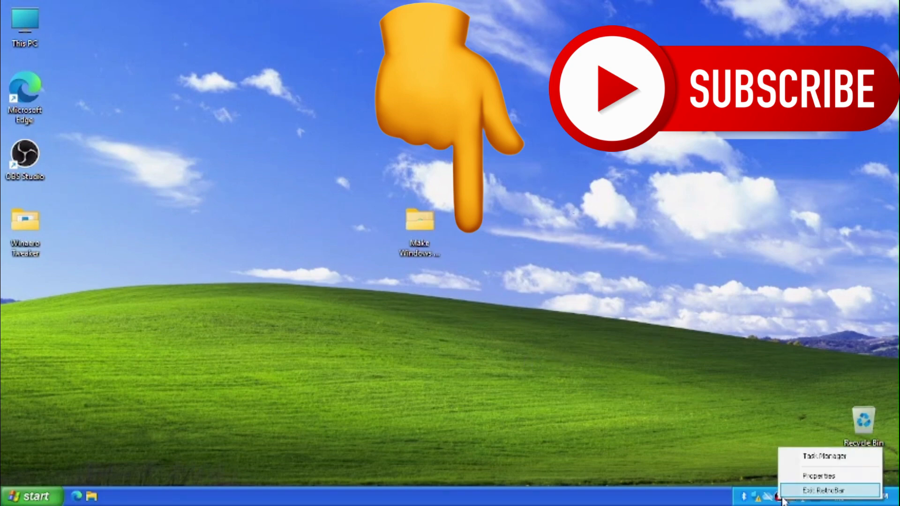
right_click(780, 497)
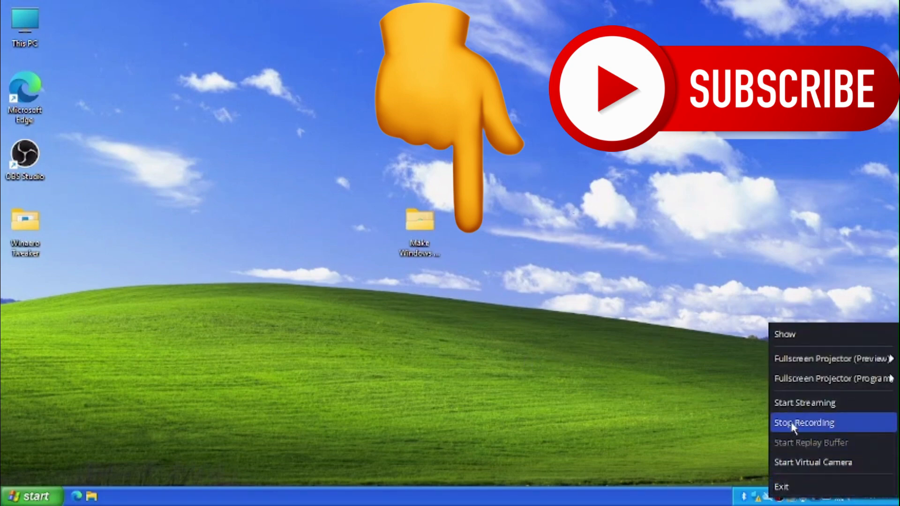
left_click(793, 424)
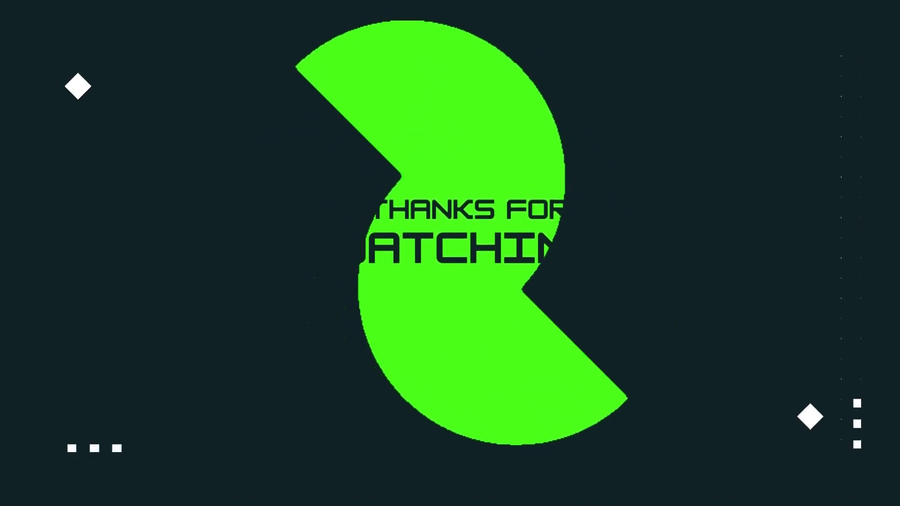